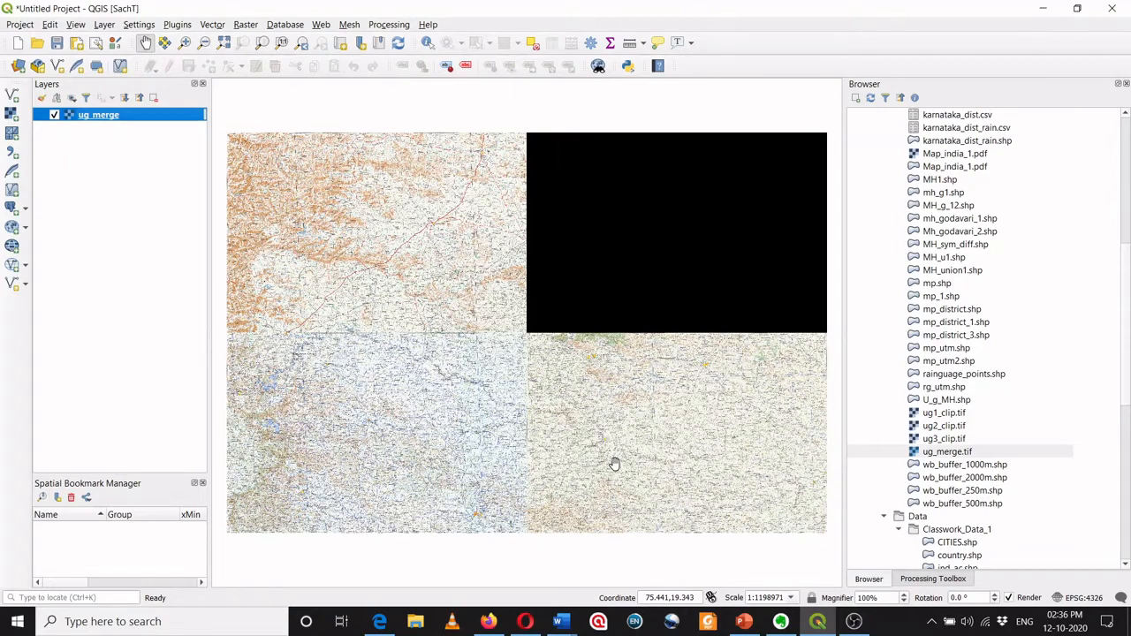
Start a new shapefile layer and set its file to ug_town.shp in the Class_ex folder
{"action": "scroll", "coordinate": [290, 477], "scroll_direction": "up", "scroll_amount": 2}
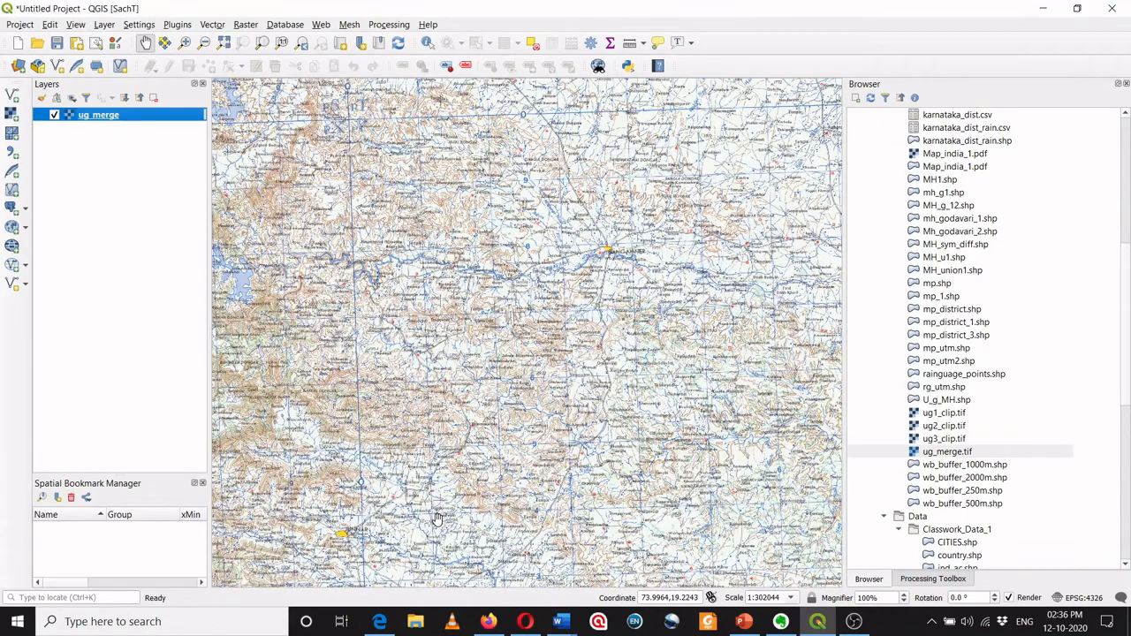
{"action": "left_click_drag", "start_coordinate": [436, 519], "coordinate": [473, 432]}
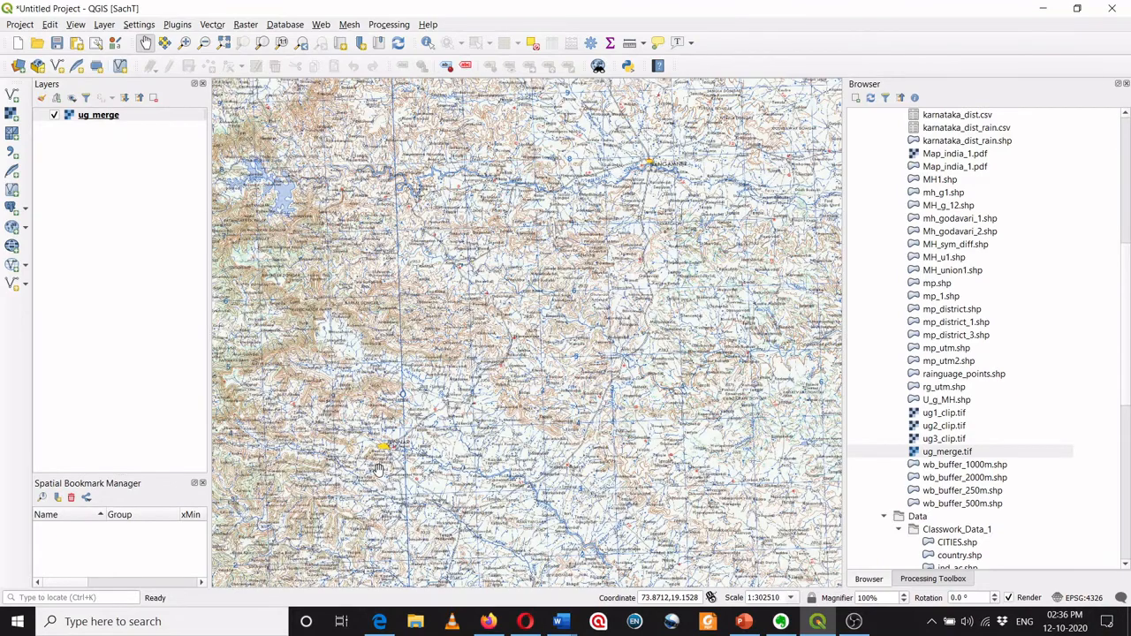
{"action": "scroll", "coordinate": [378, 470], "scroll_direction": "up", "scroll_amount": 1}
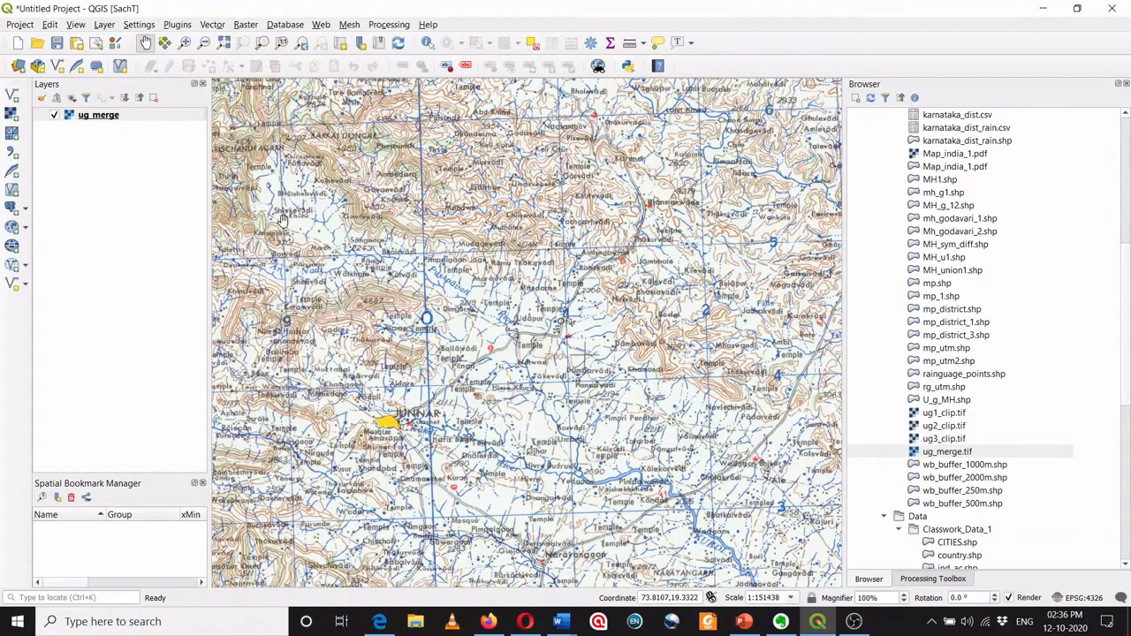
{"action": "left_click", "coordinate": [104, 25]}
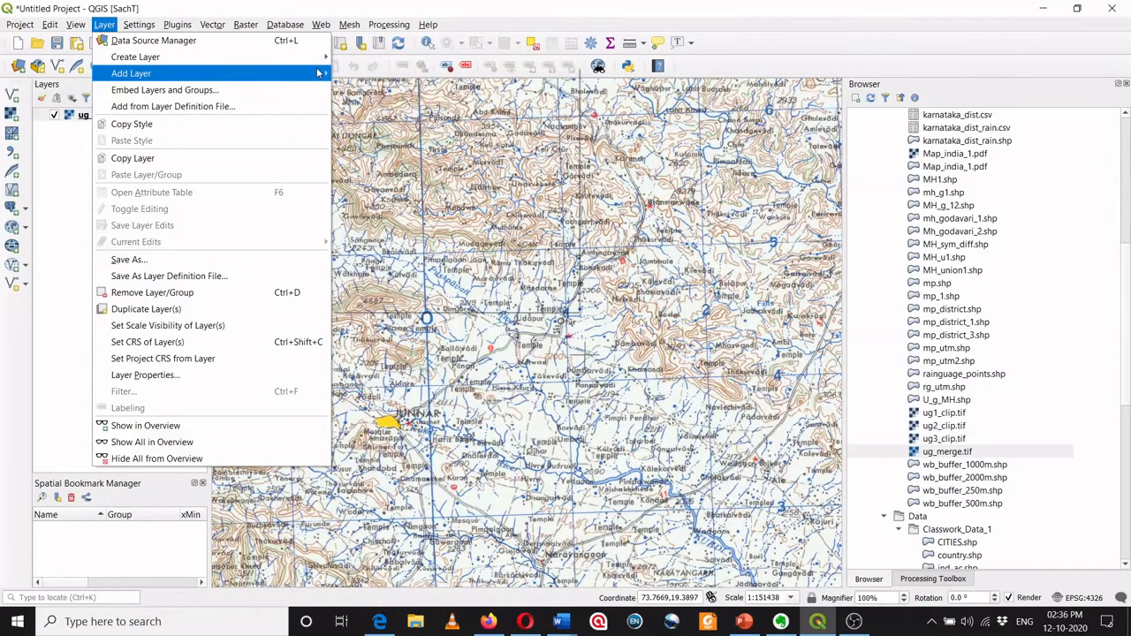
{"action": "mouse_move", "coordinate": [320, 57]}
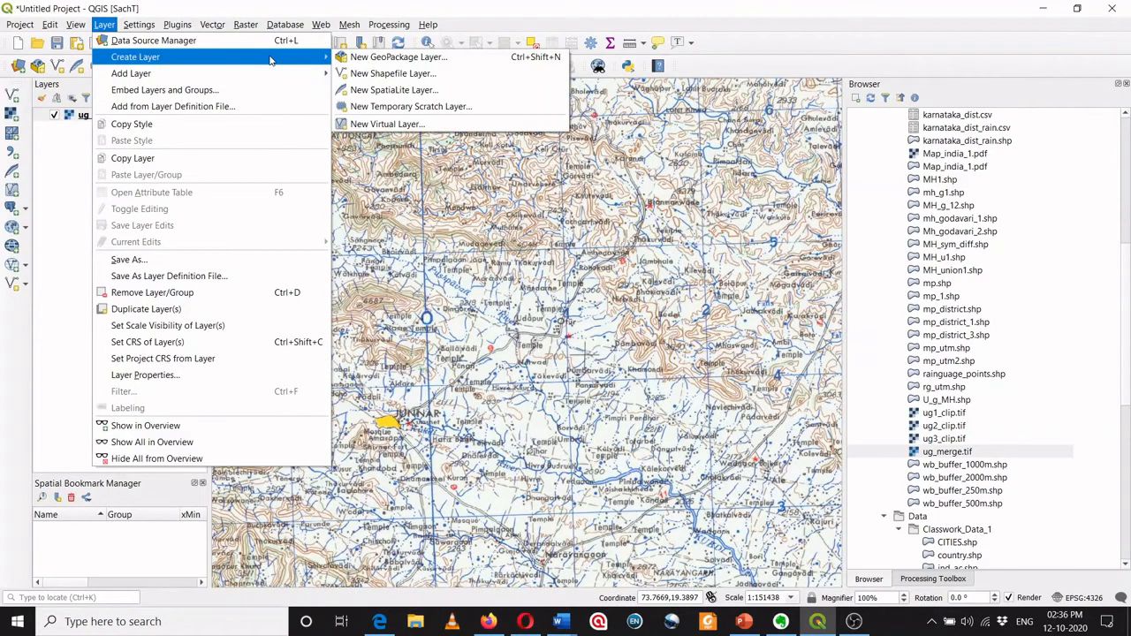
{"action": "left_click", "coordinate": [389, 74]}
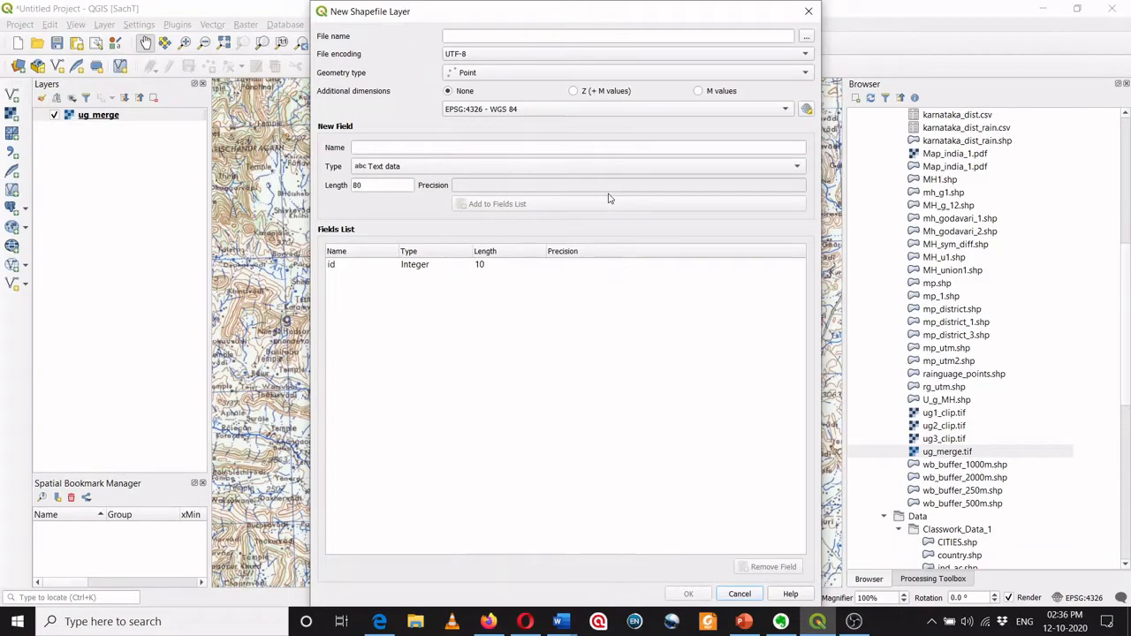
{"action": "left_click", "coordinate": [809, 36]}
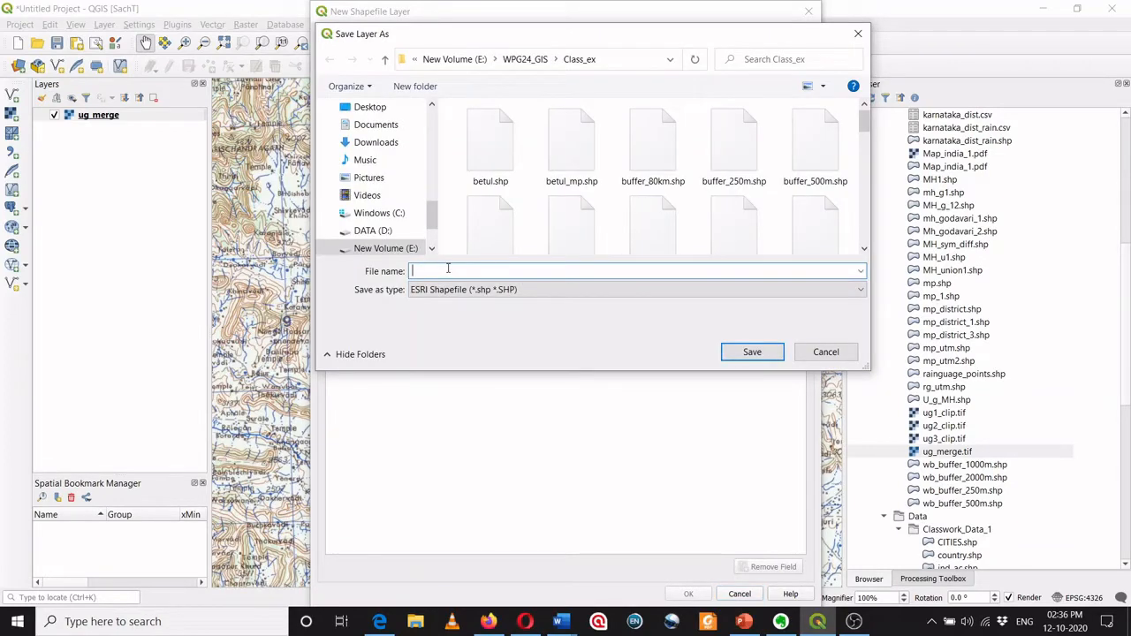
{"action": "type", "text": "u"}
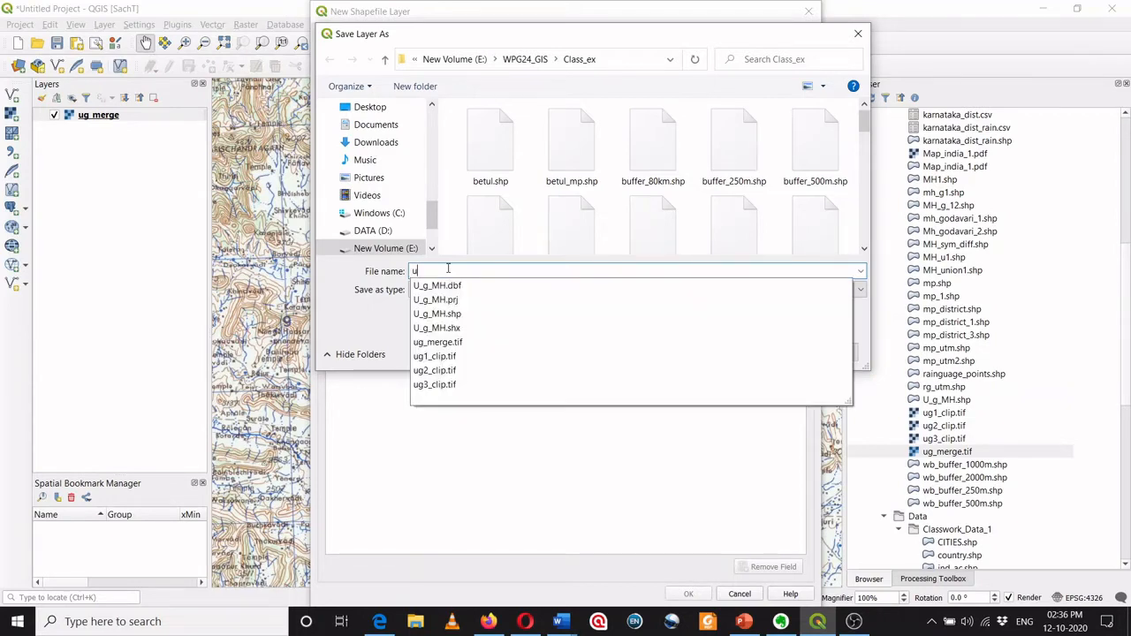
{"action": "type", "text": "g_ow"}
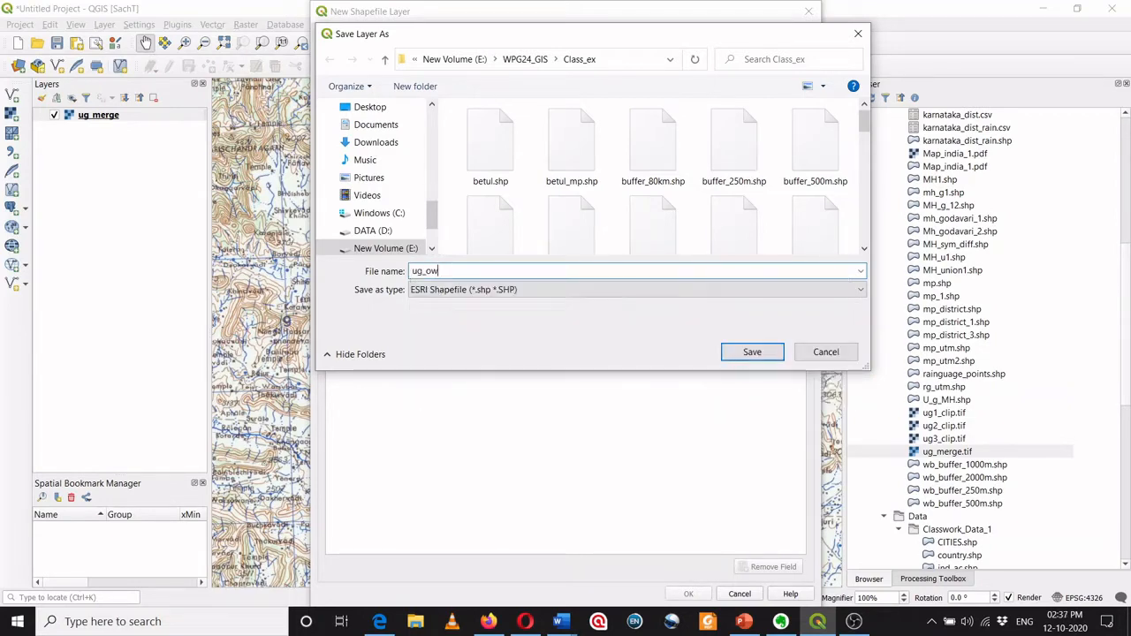
{"action": "type", "text": "n"}
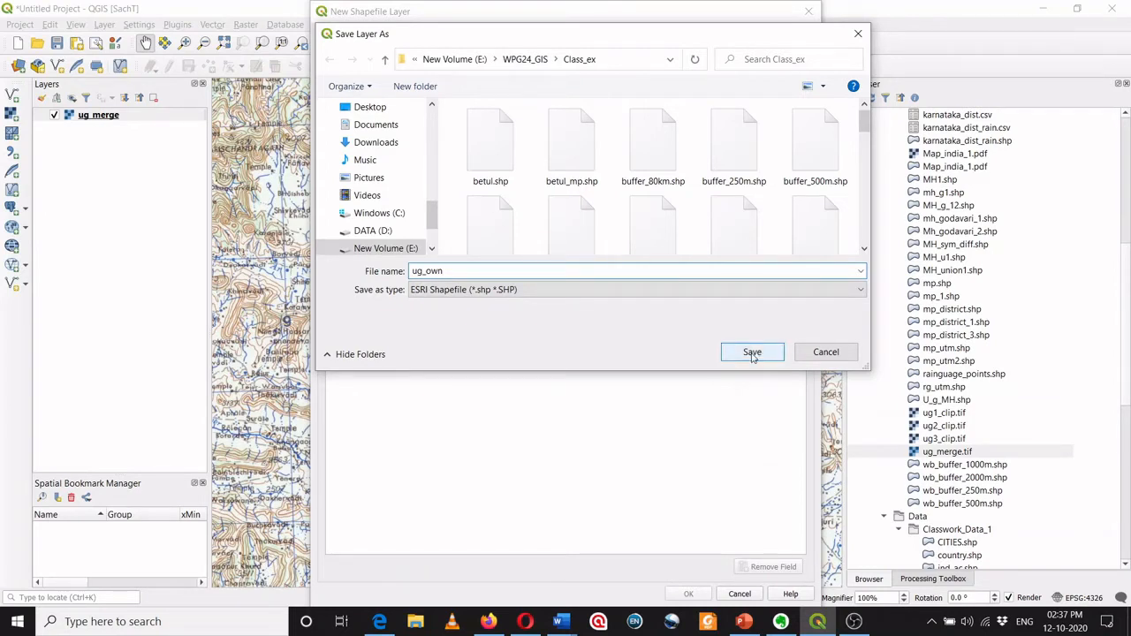
{"action": "left_click", "coordinate": [426, 271]}
{"action": "type", "text": "t"}
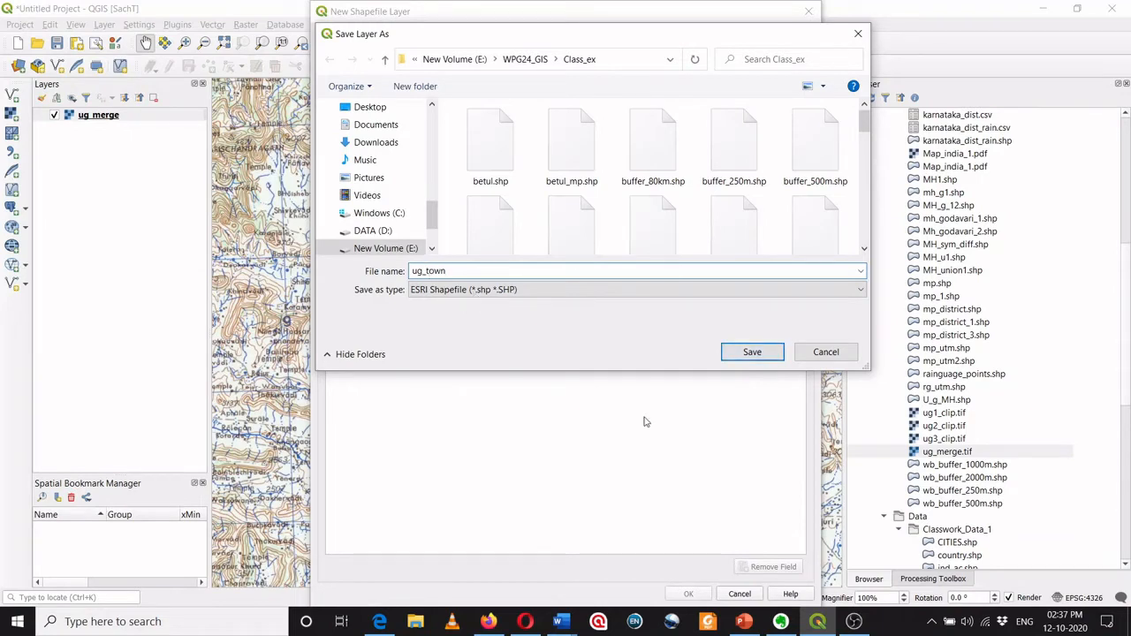
{"action": "left_click", "coordinate": [755, 359]}
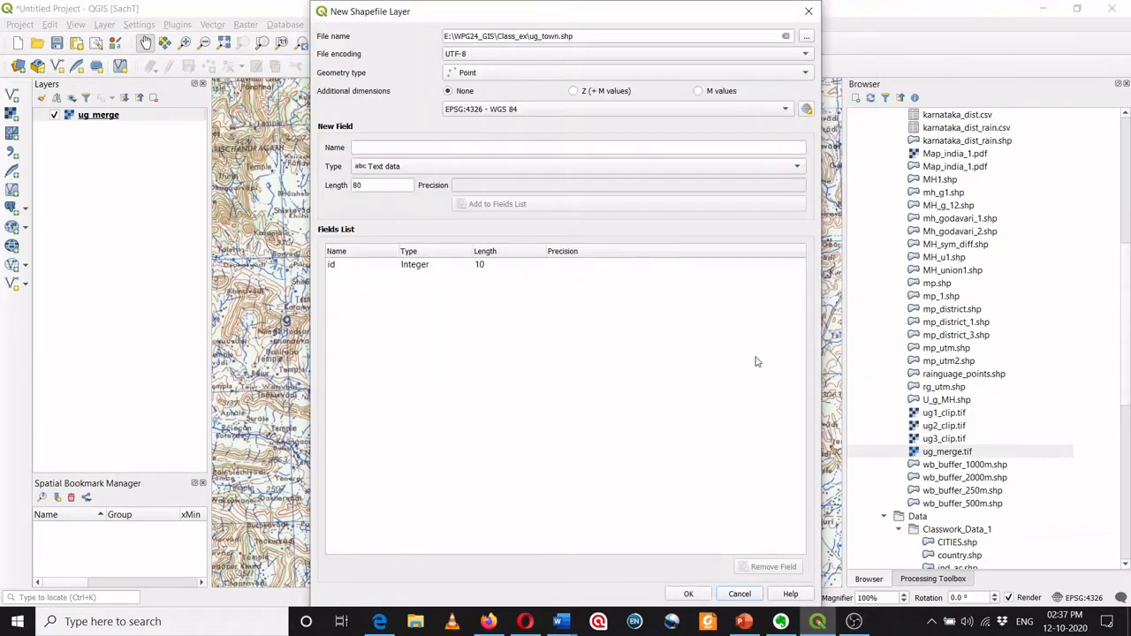
Set the new shapefile's geometry type to Point and its coordinate system to EPSG:4326 - WGS 84
{"action": "left_click", "coordinate": [499, 75]}
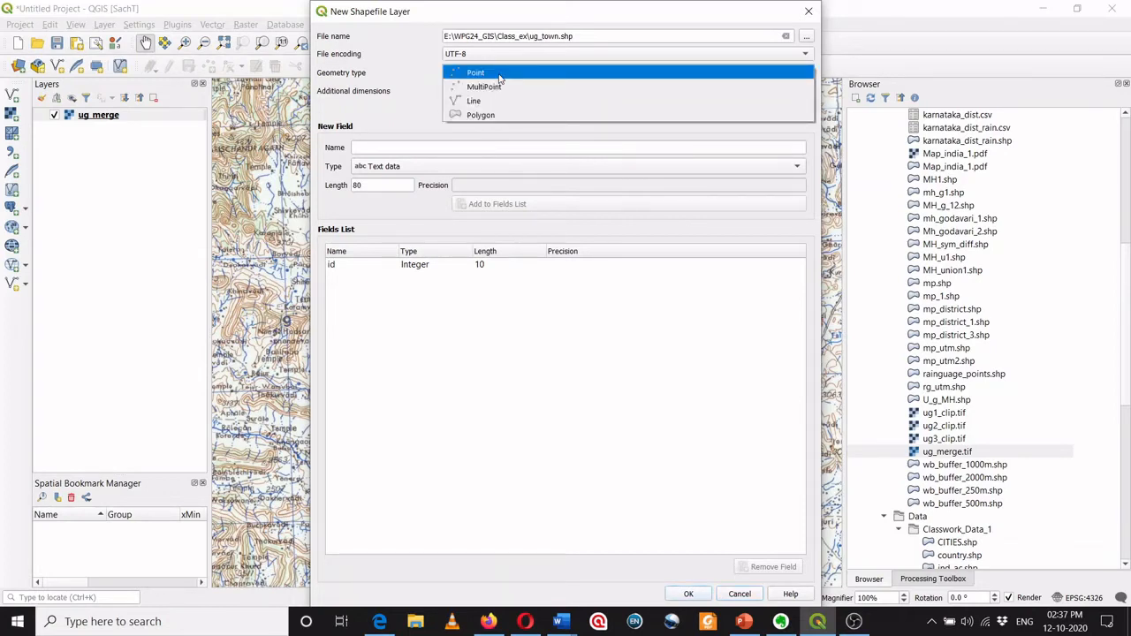
{"action": "left_click", "coordinate": [506, 76]}
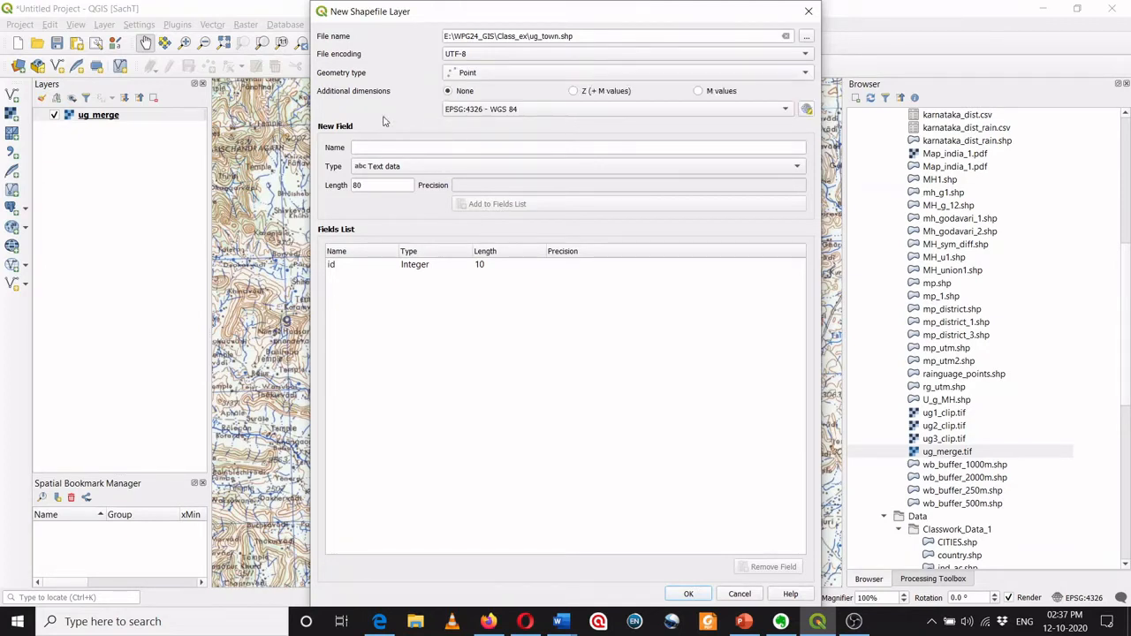
{"action": "left_click", "coordinate": [566, 111]}
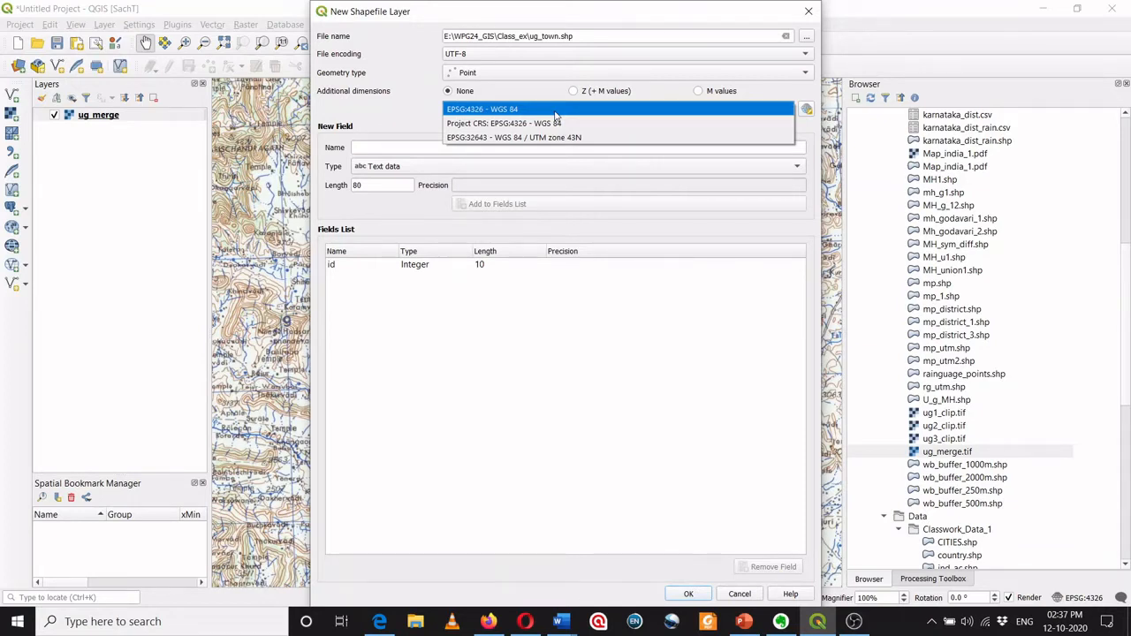
{"action": "left_click", "coordinate": [556, 113]}
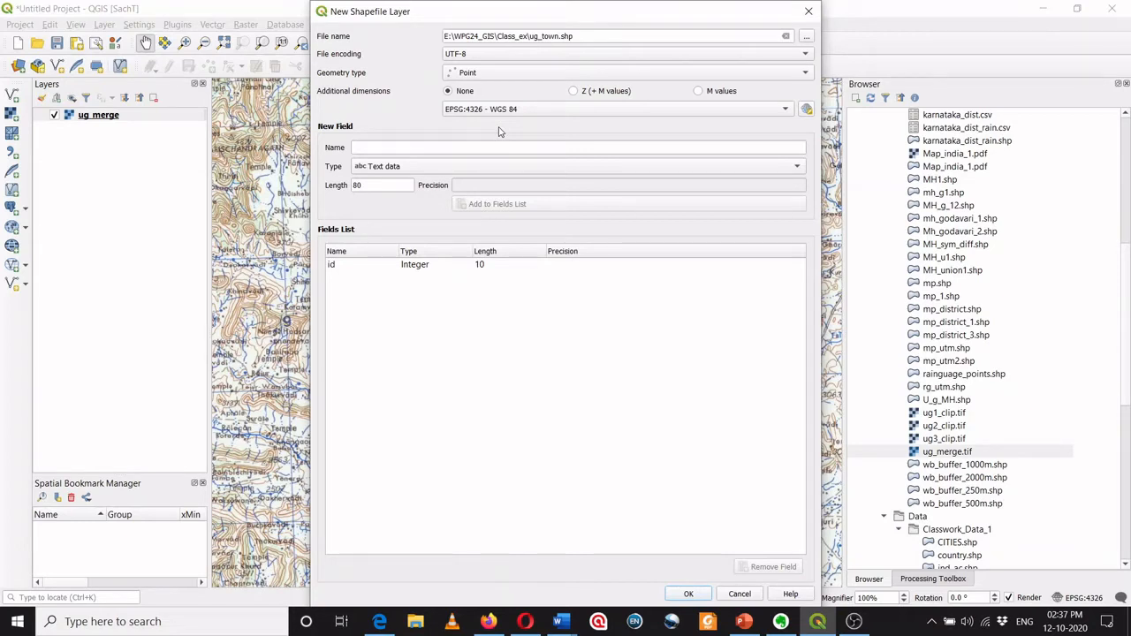
Add a text data field called Name with length 80 to the new shapefile's fields
{"action": "left_click", "coordinate": [437, 149]}
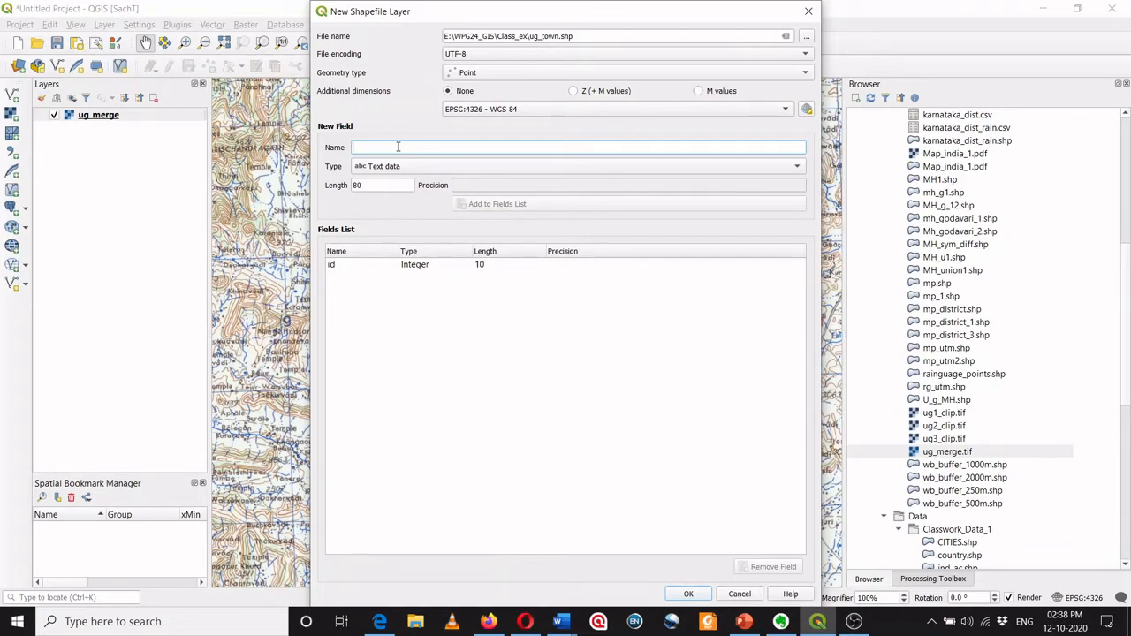
{"action": "type", "text": "To"}
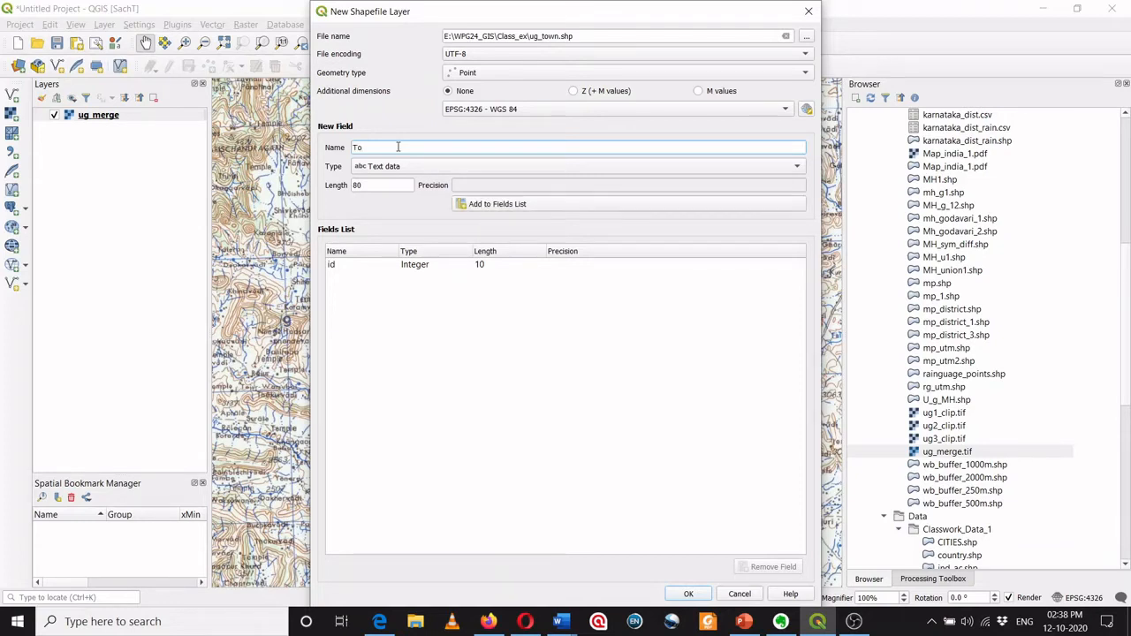
{"action": "key", "text": "BackSpace"}
{"action": "key", "text": "BackSpace"}
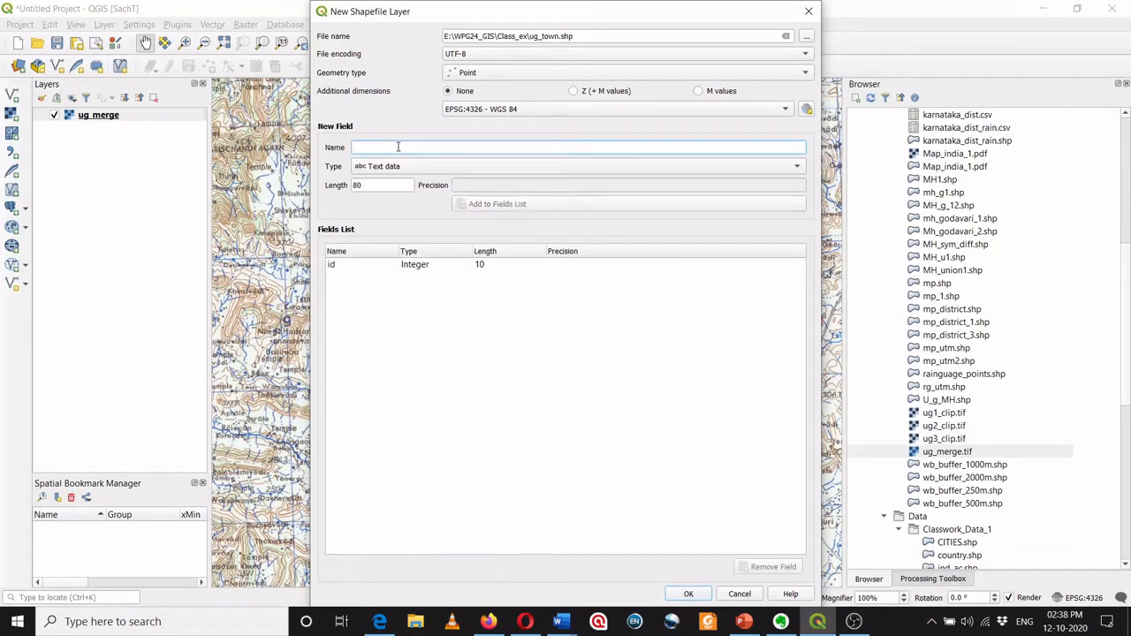
{"action": "type", "text": "Name"}
{"action": "left_click", "coordinate": [499, 209]}
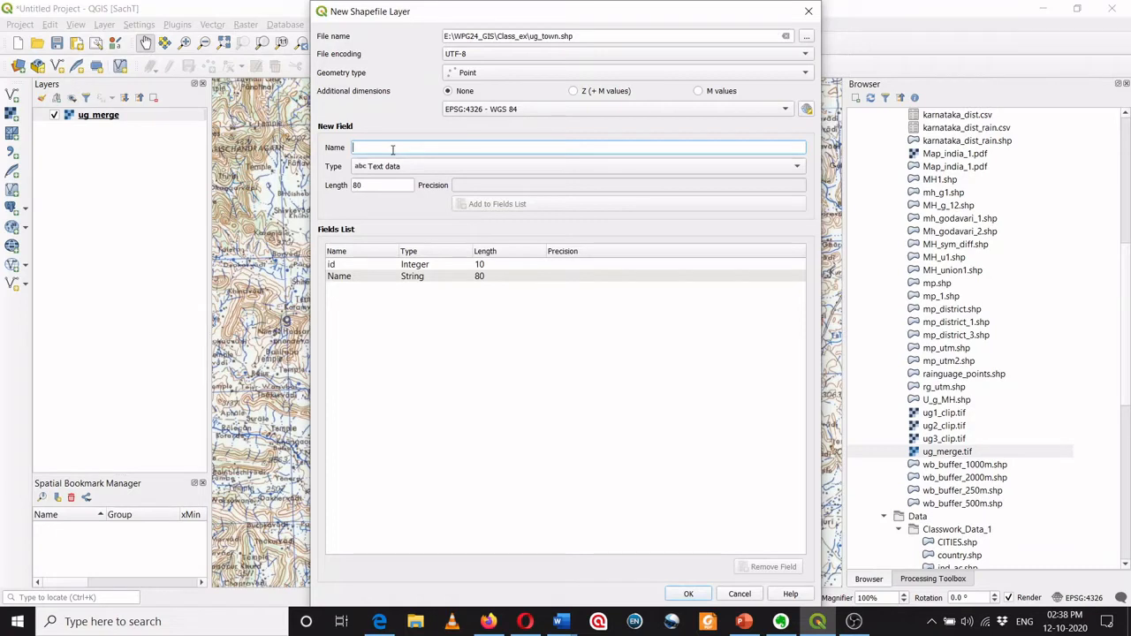
Add a whole number field called Population with length 10 to the shapefile's fields
{"action": "type", "text": "Popula"}
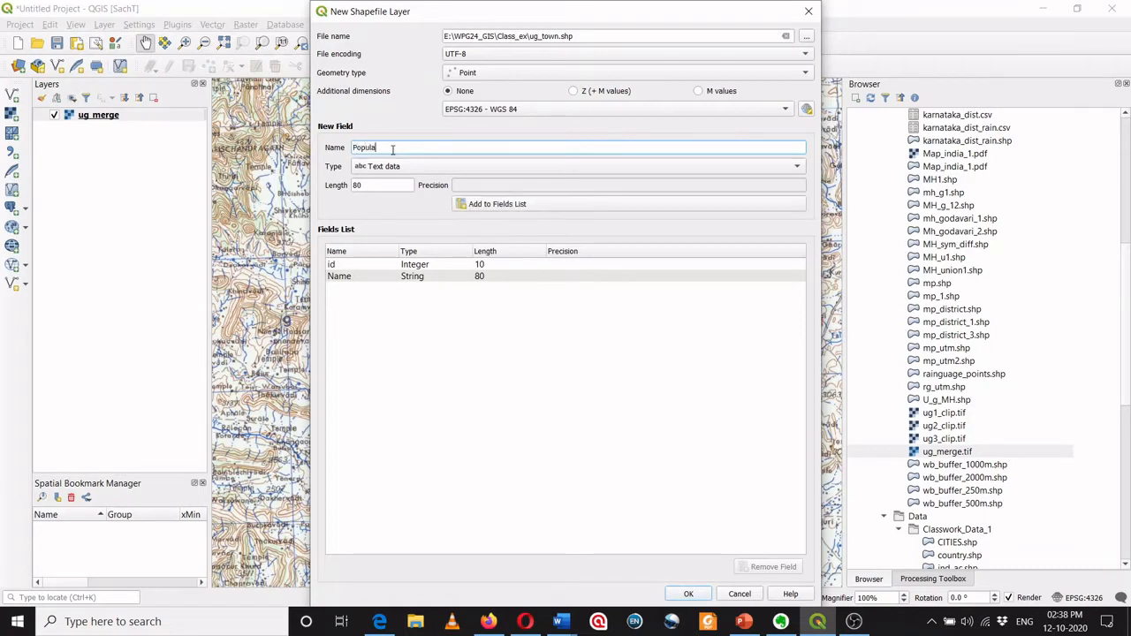
{"action": "type", "text": "tion"}
{"action": "left_click", "coordinate": [398, 168]}
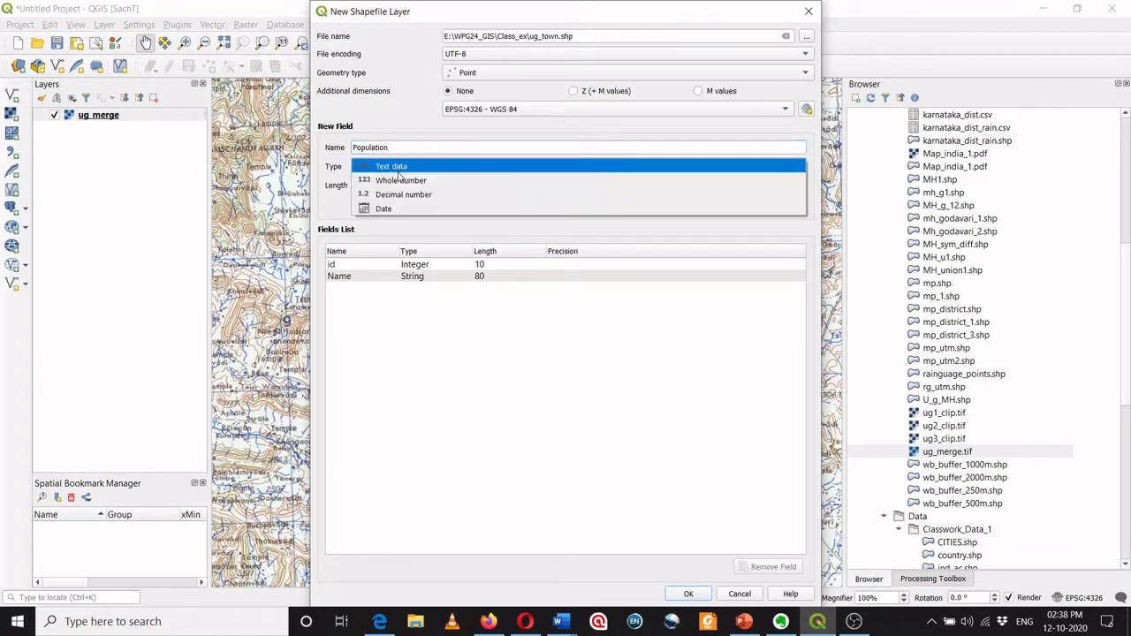
{"action": "left_click", "coordinate": [402, 180]}
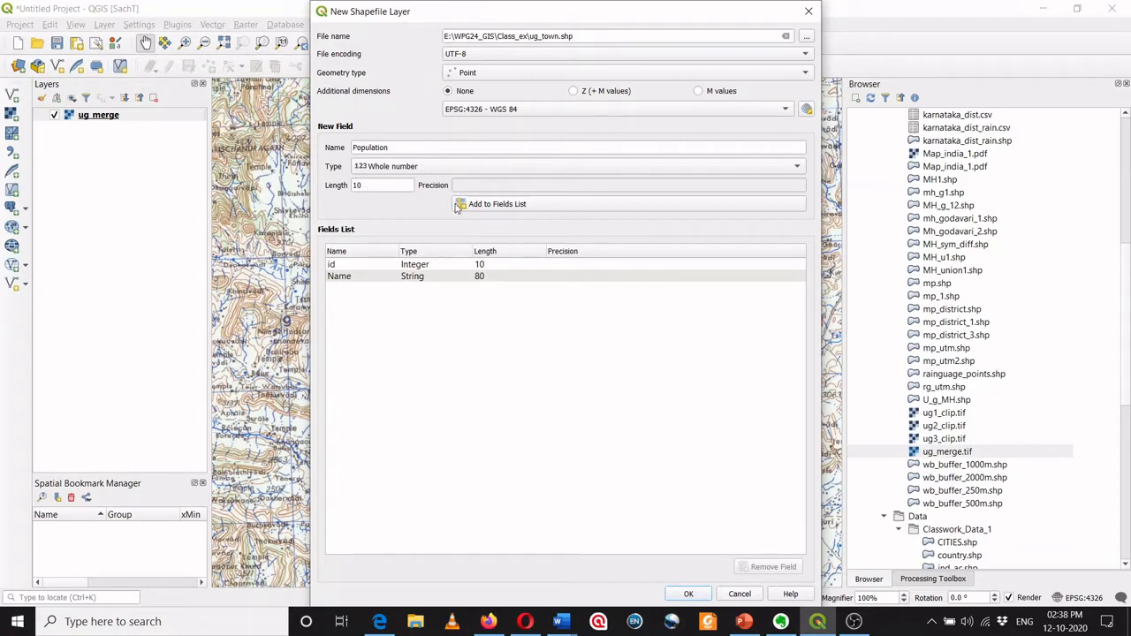
{"action": "left_click", "coordinate": [492, 209]}
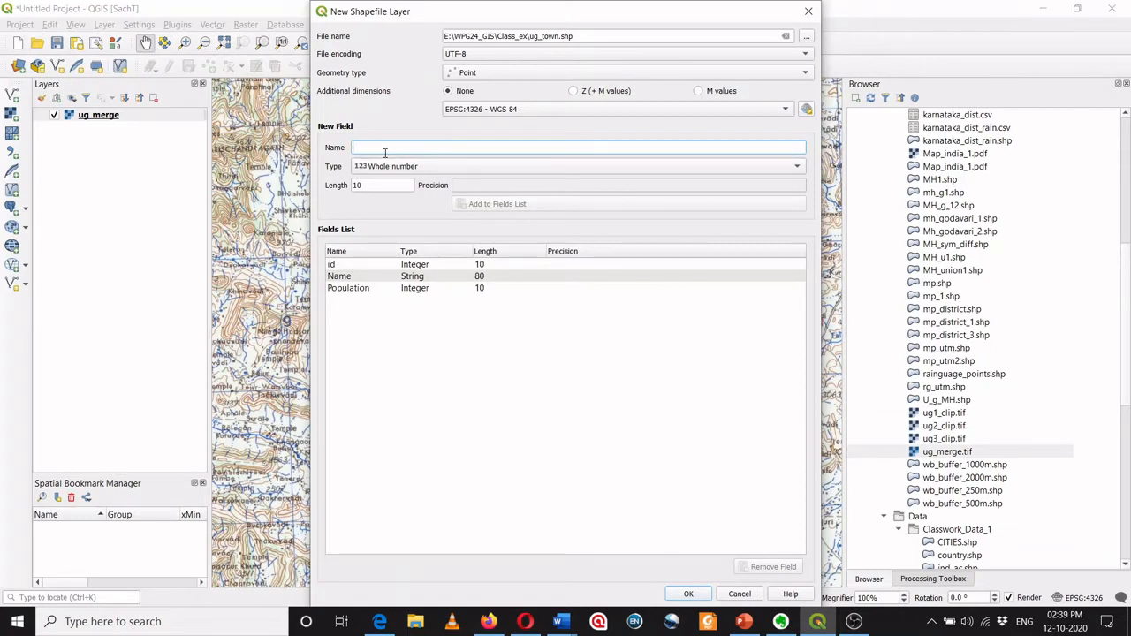
Add a text data field called St APMC with length 10 and create the shapefile layer
{"action": "type", "text": "Statu"}
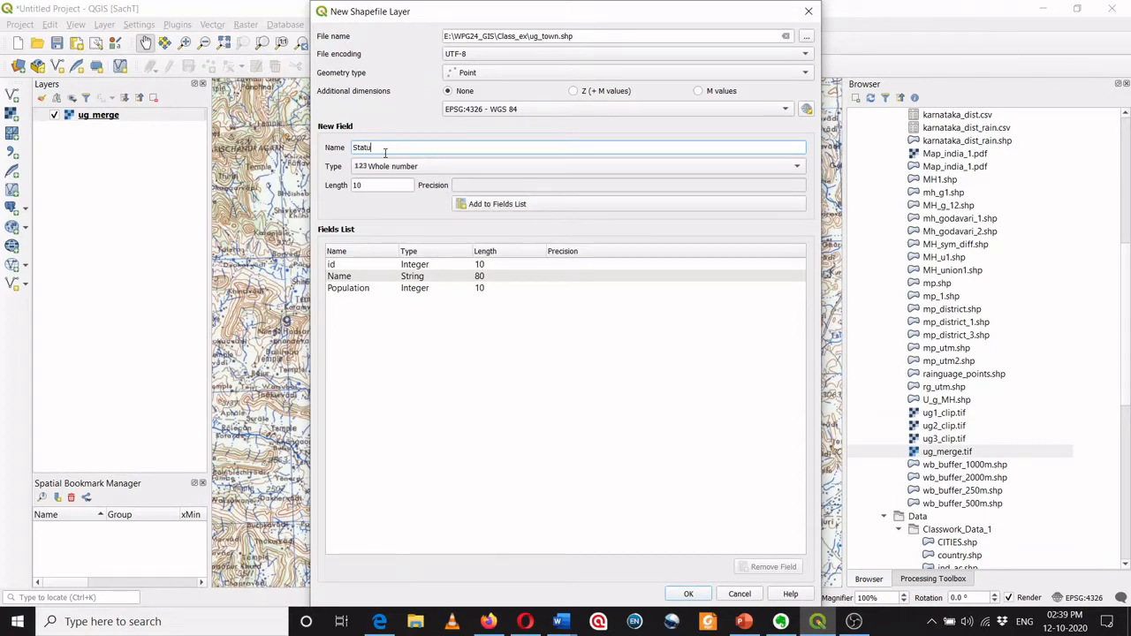
{"action": "type", "text": "s ARM"}
{"action": "key", "text": "BackSpace"}
{"action": "key", "text": "BackSpace"}
{"action": "key", "text": "BackSpace"}
{"action": "key", "text": "BackSpace"}
{"action": "key", "text": "BackSpace"}
{"action": "key", "text": "BackSpace"}
{"action": "key", "text": "BackSpace"}
{"action": "type", "text": "APMC"}
{"action": "left_click", "coordinate": [444, 169]}
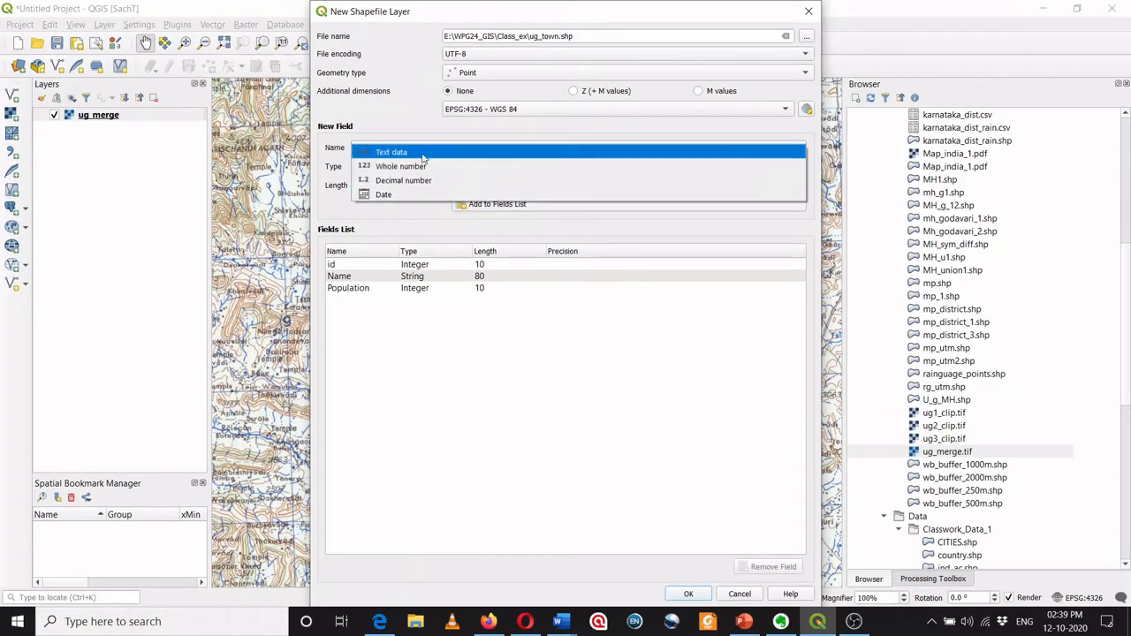
{"action": "left_click", "coordinate": [423, 155]}
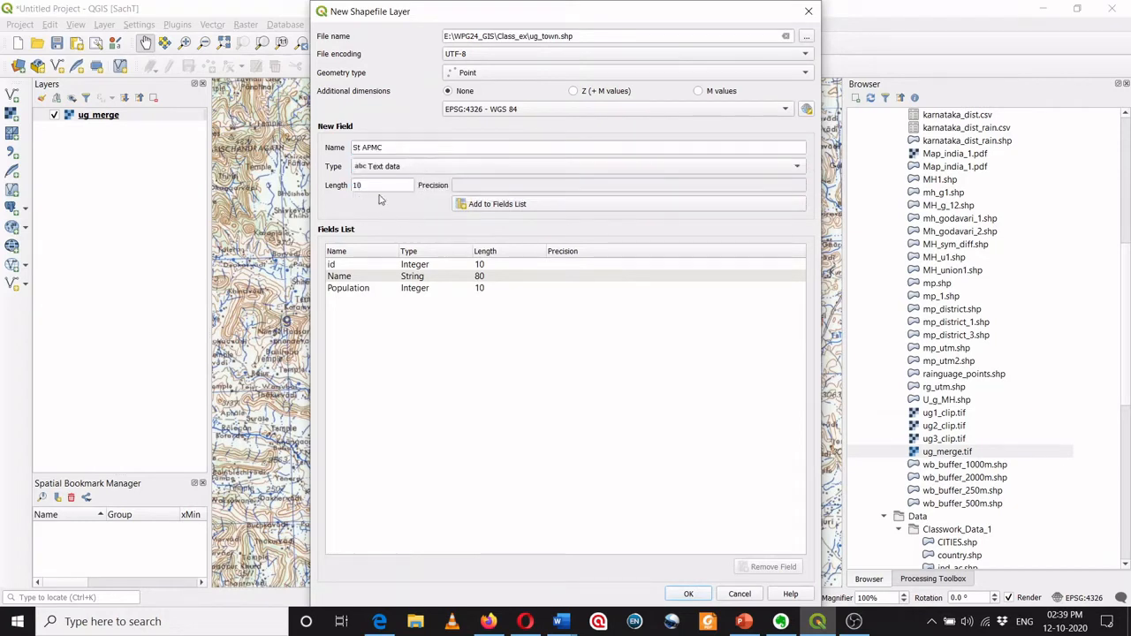
{"action": "left_click", "coordinate": [497, 208]}
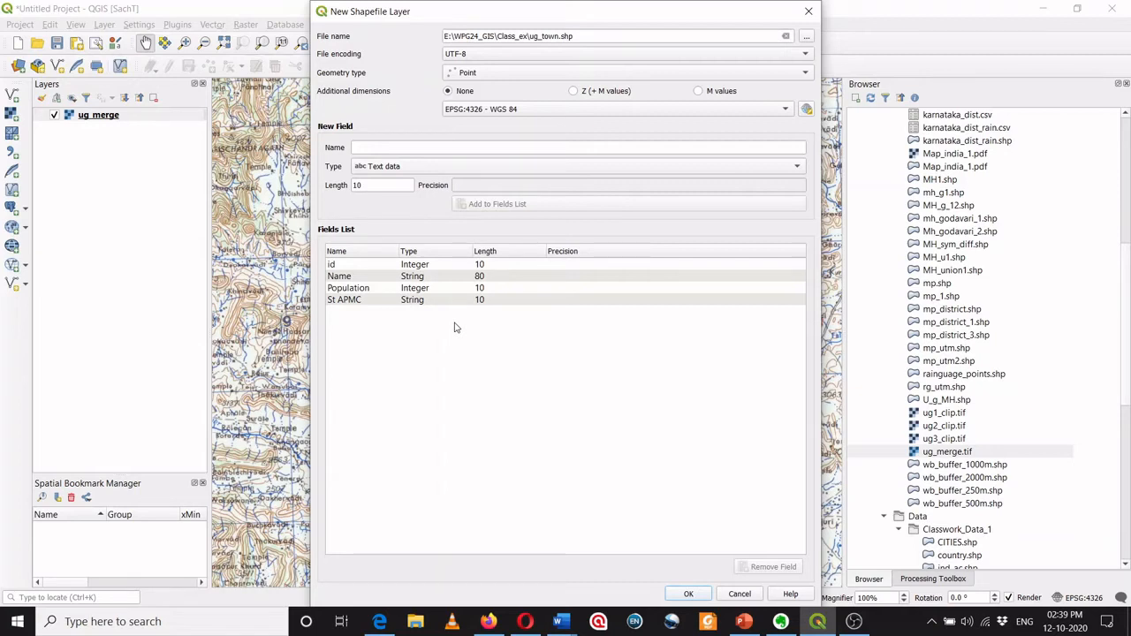
{"action": "left_click", "coordinate": [689, 595]}
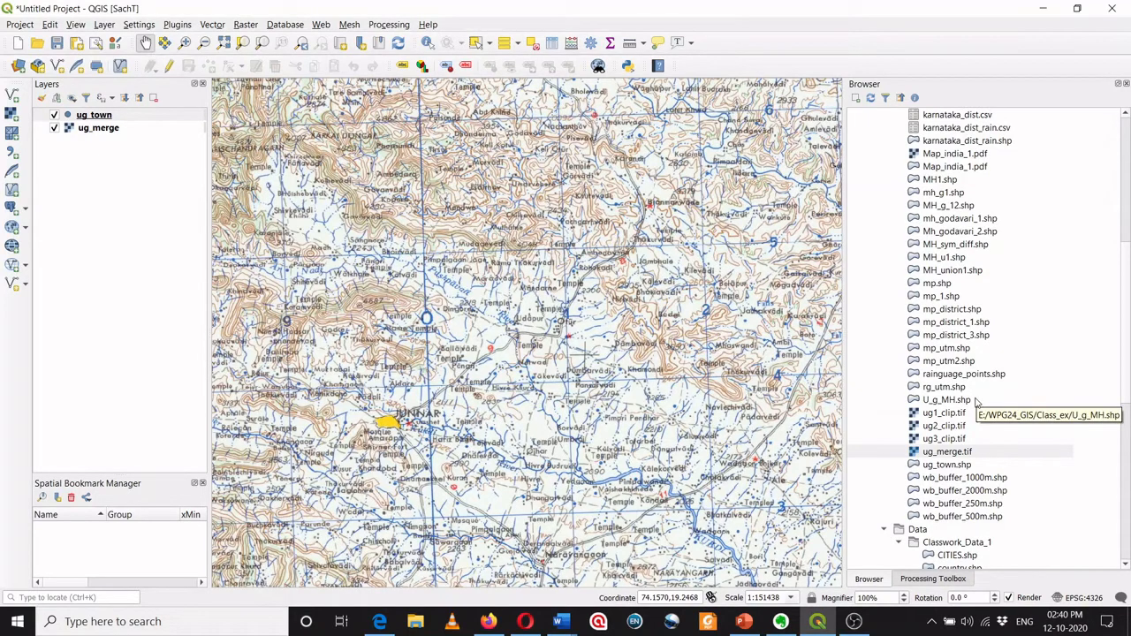
Add ug_town.shp to the project a second time, remove the lower duplicate ug_town layer, and select the one left
{"action": "left_click", "coordinate": [950, 466]}
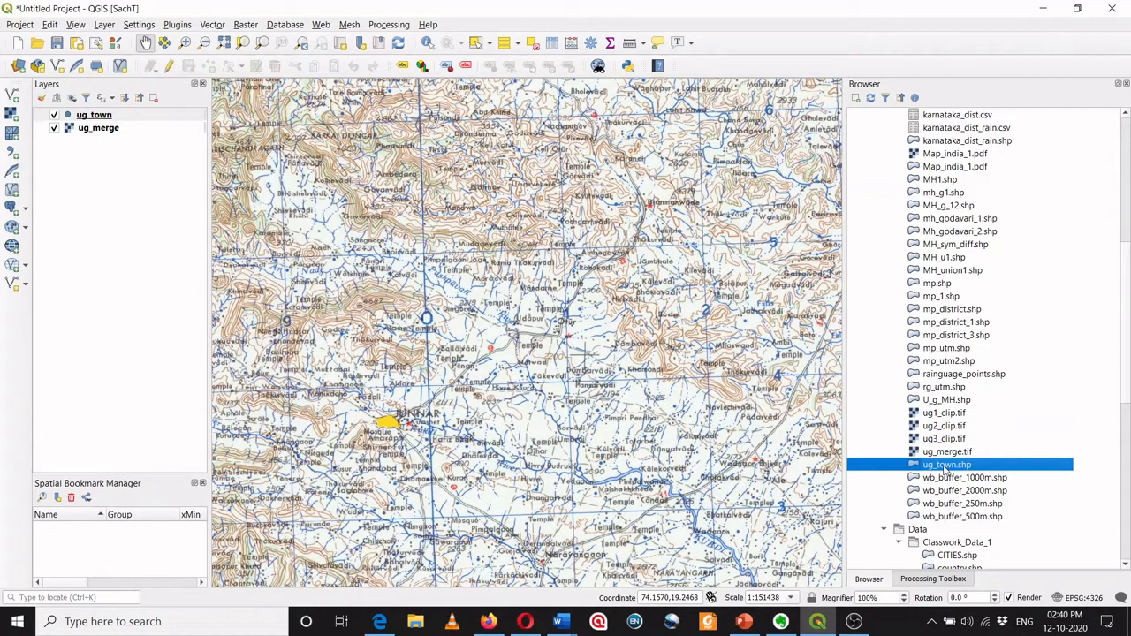
{"action": "left_click_drag", "start_coordinate": [945, 470], "coordinate": [95, 130]}
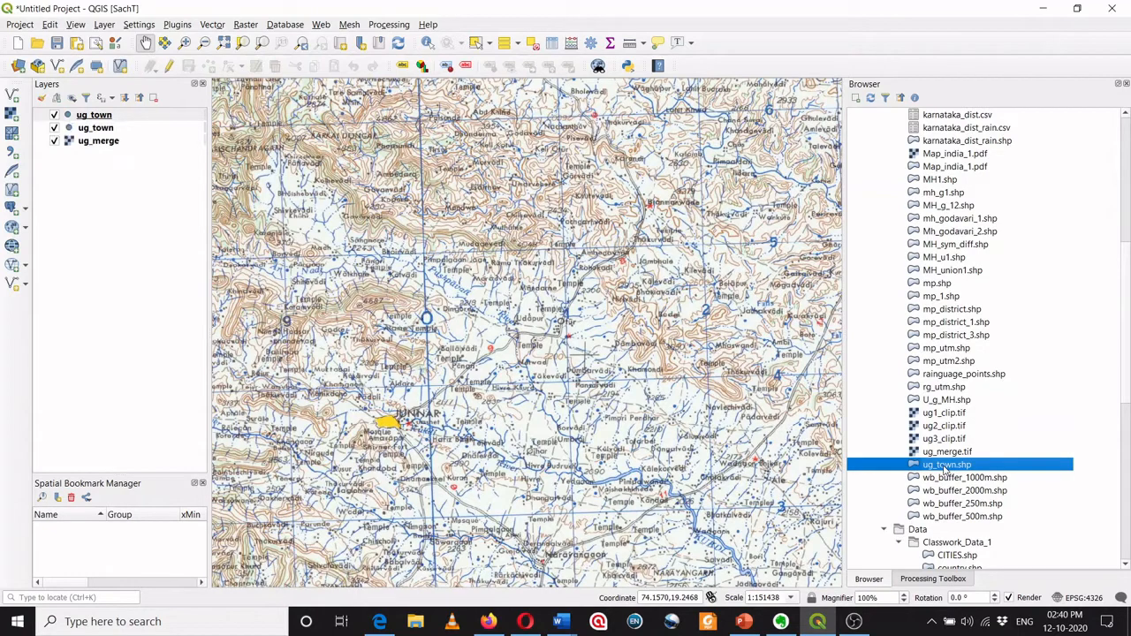
{"action": "left_click", "coordinate": [95, 132]}
{"action": "right_click", "coordinate": [95, 132]}
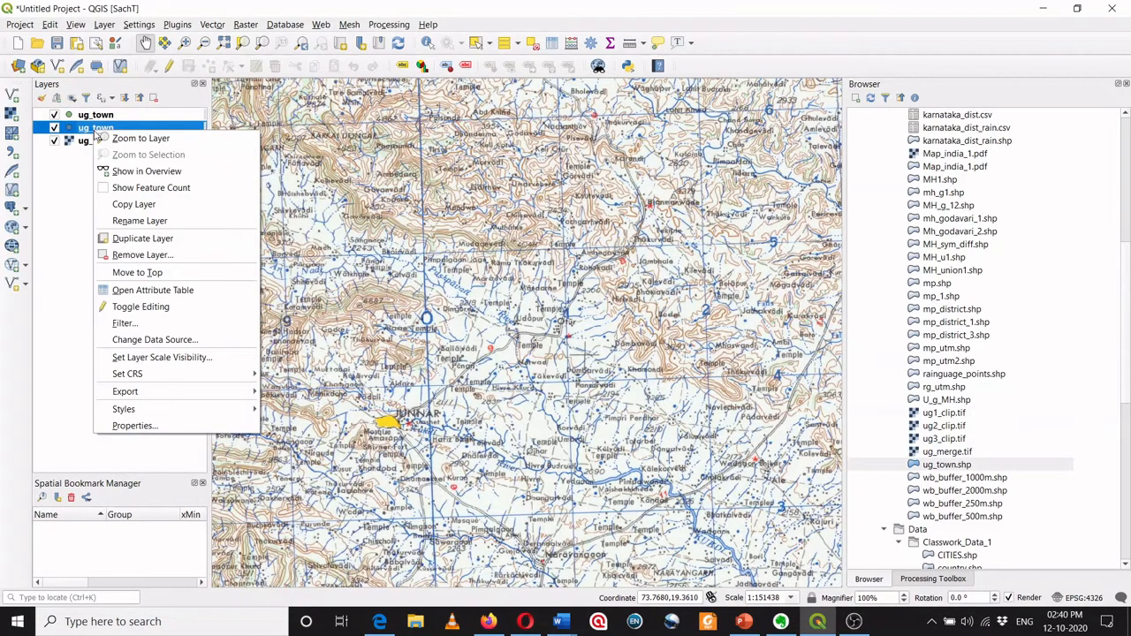
{"action": "left_click", "coordinate": [174, 251]}
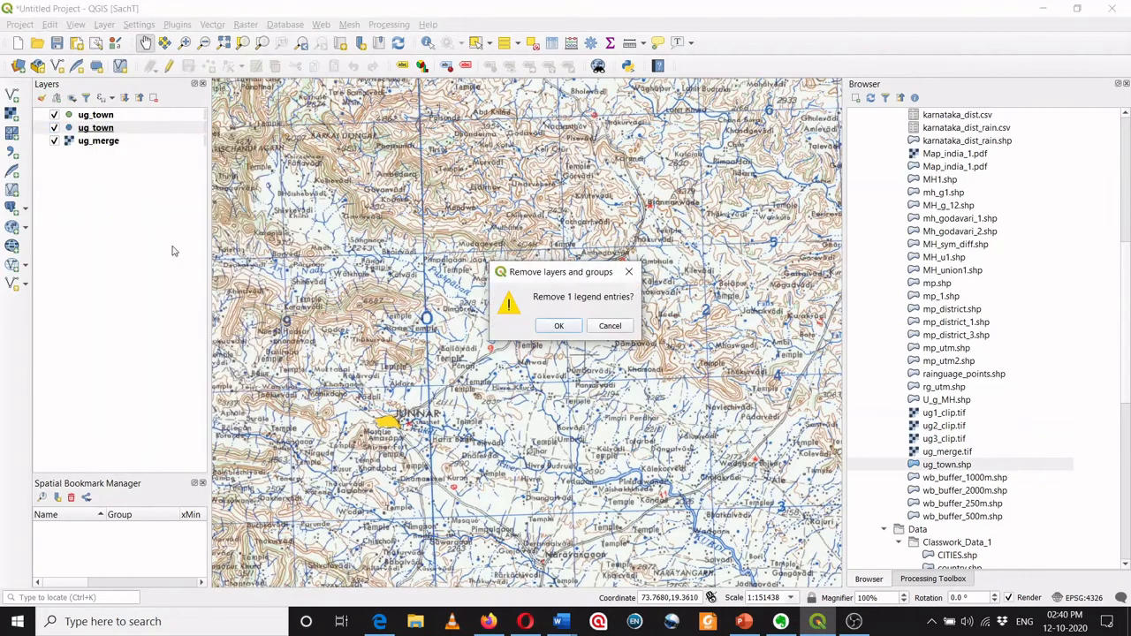
{"action": "left_click", "coordinate": [563, 327]}
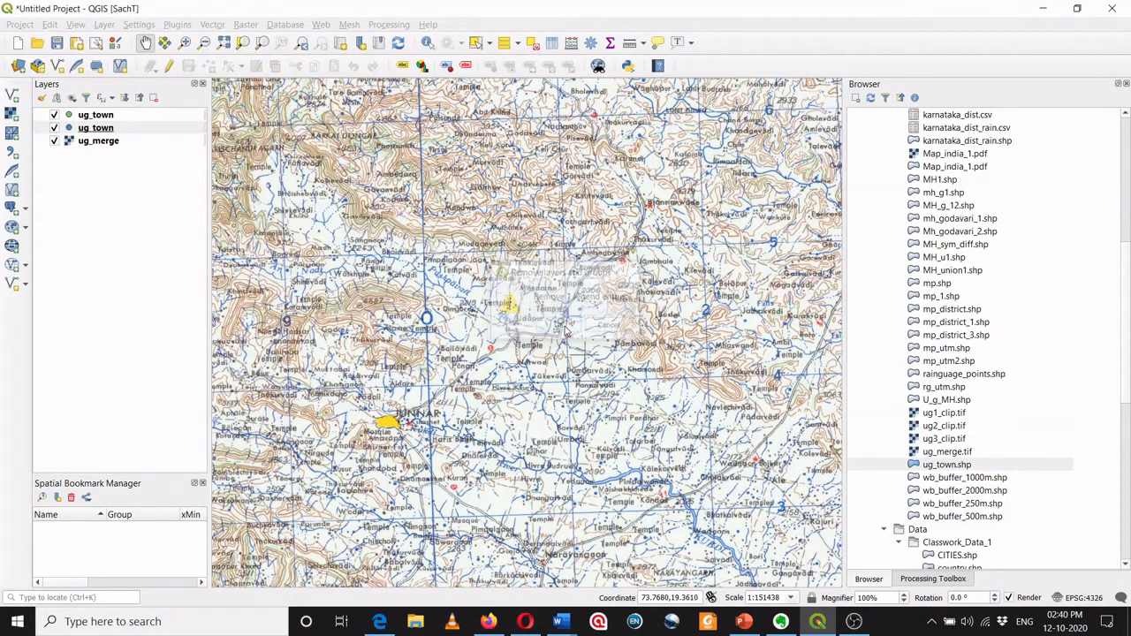
{"action": "left_click", "coordinate": [105, 116]}
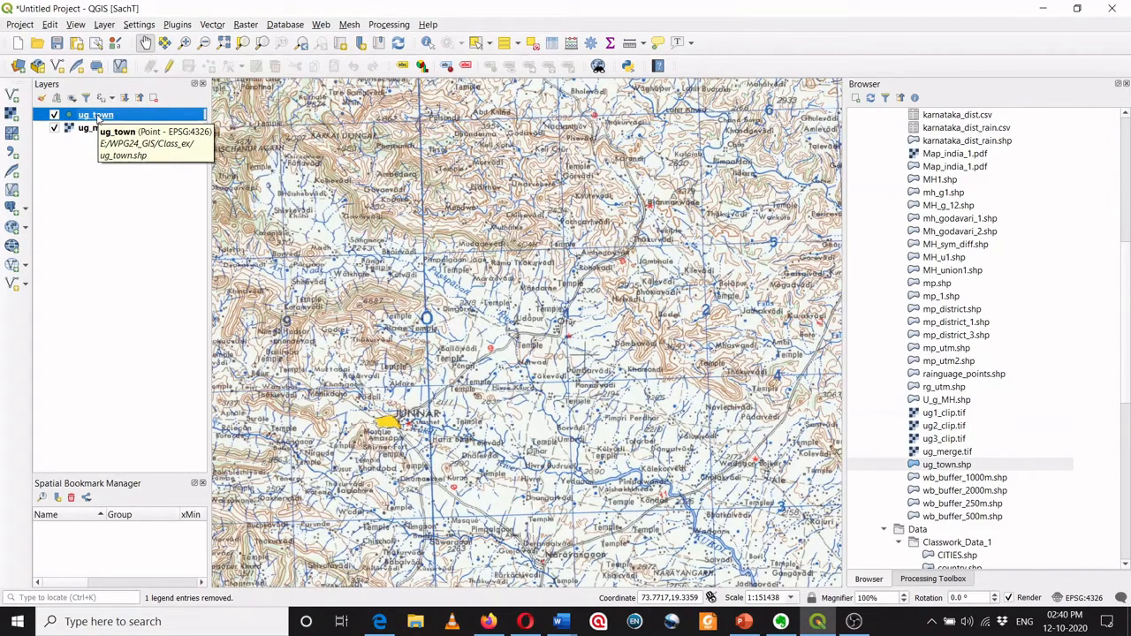
Check the fields in ug_town's attribute table and turn on editing for the layer
{"action": "left_click", "coordinate": [551, 43]}
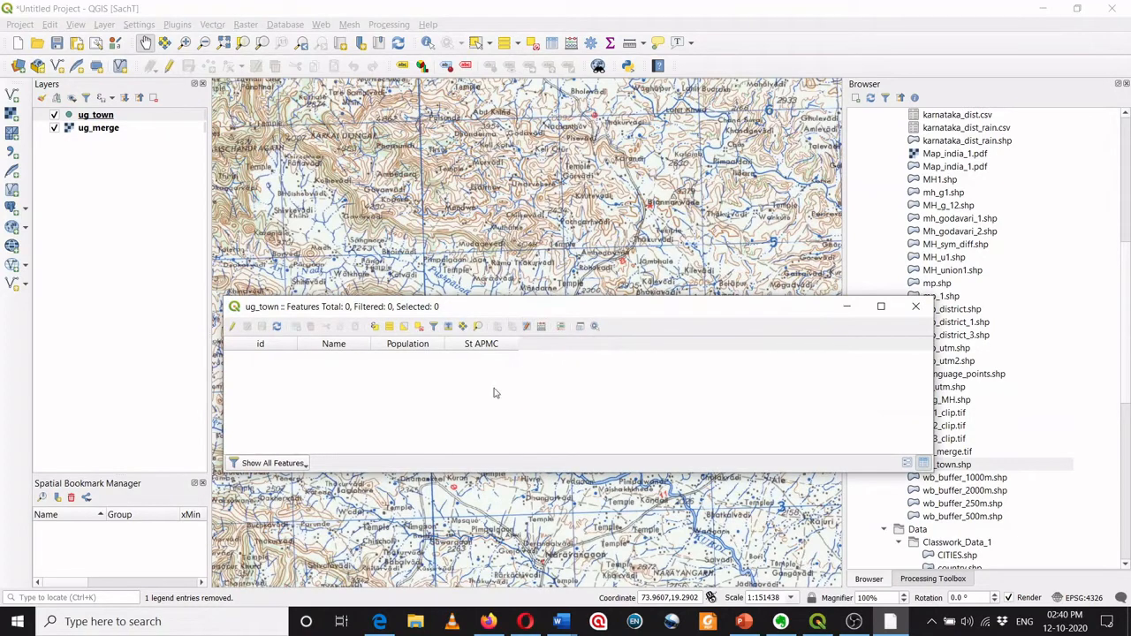
{"action": "left_click", "coordinate": [914, 309]}
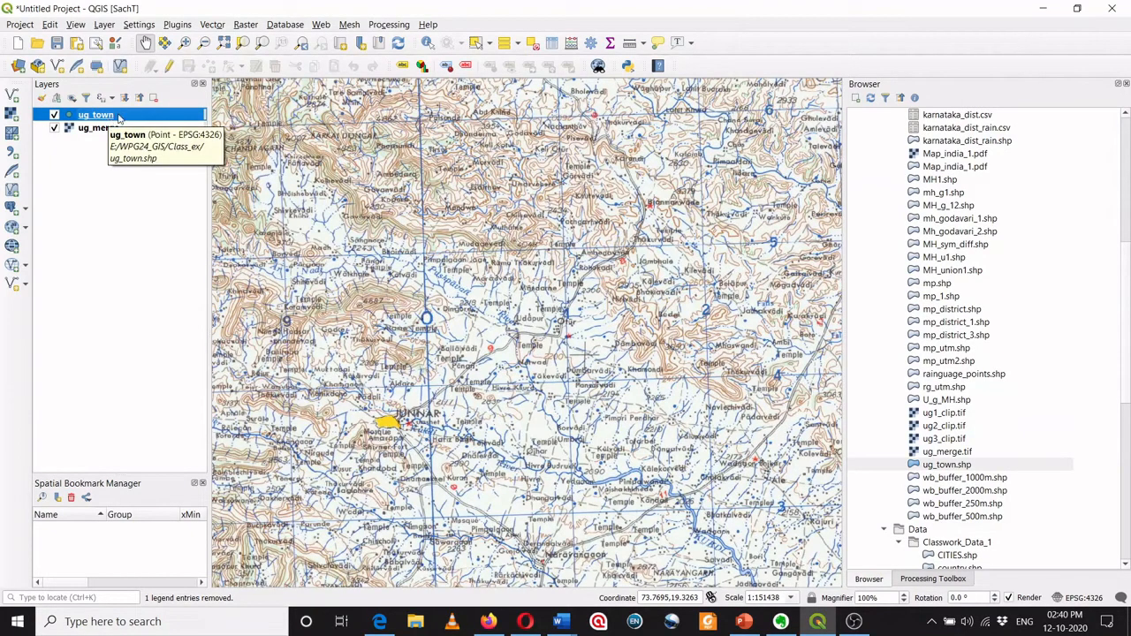
{"action": "left_click", "coordinate": [169, 68]}
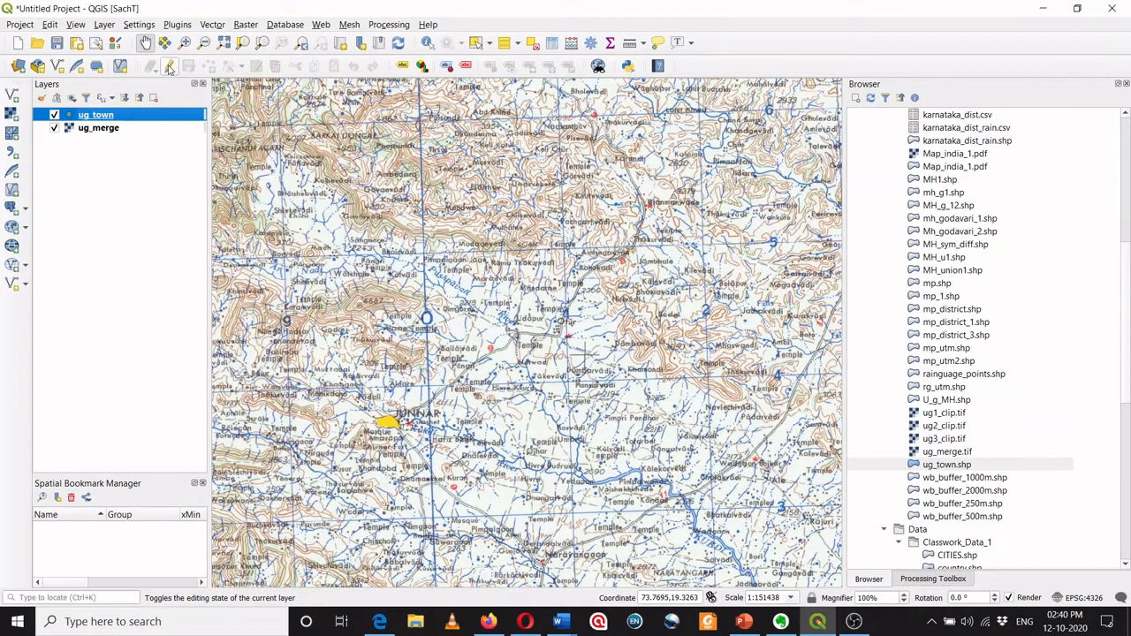
{"action": "left_click", "coordinate": [170, 69]}
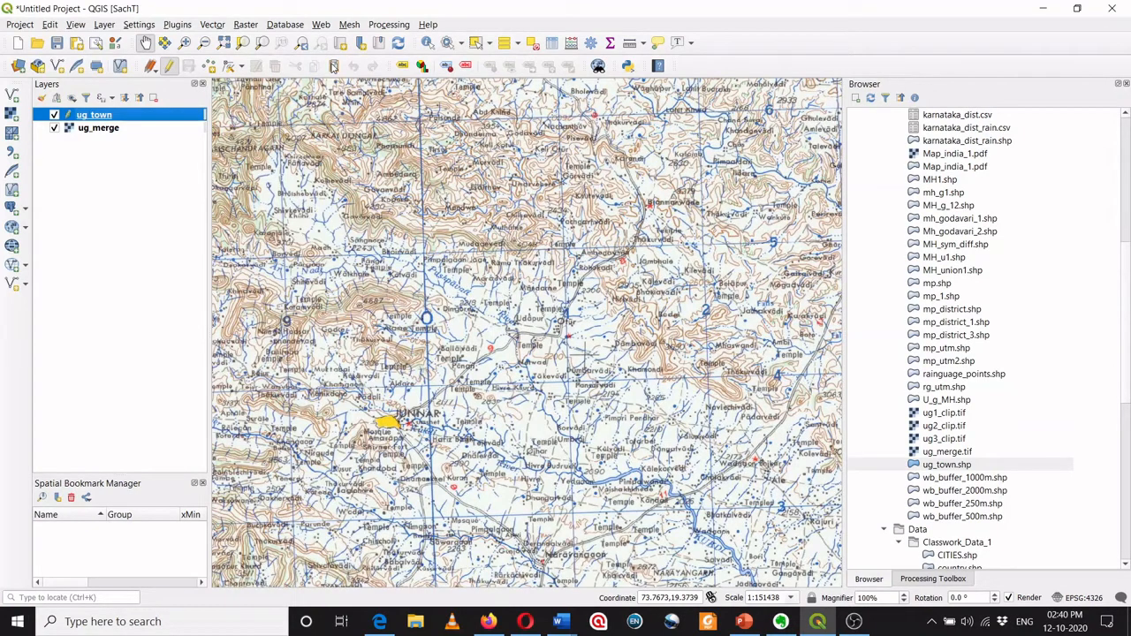
Add a point feature on Junnar's yellow town area with id 1, Name Junnar, Population 40000 and St APMC Yes
{"action": "left_click", "coordinate": [208, 68]}
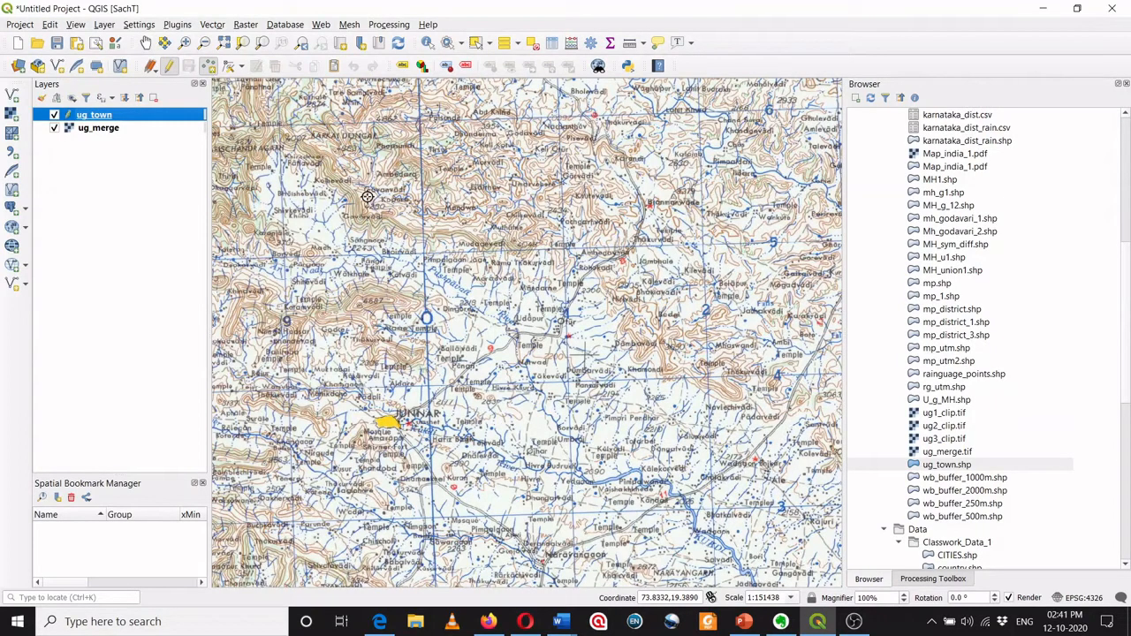
{"action": "left_click", "coordinate": [389, 421]}
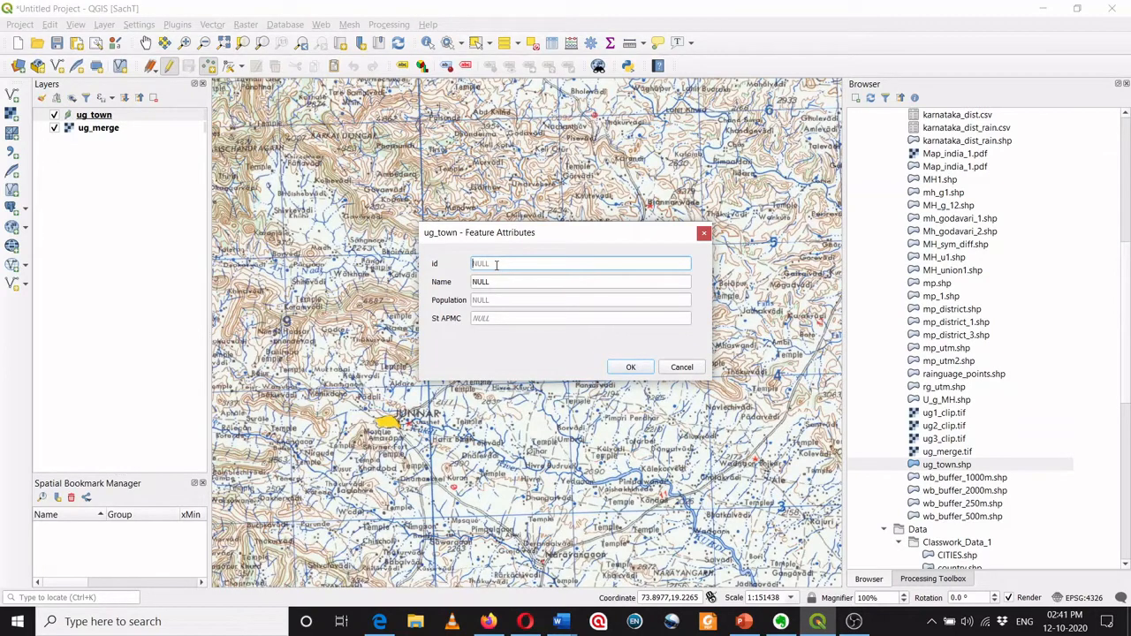
{"action": "type", "text": "1"}
{"action": "key", "text": "Tab"}
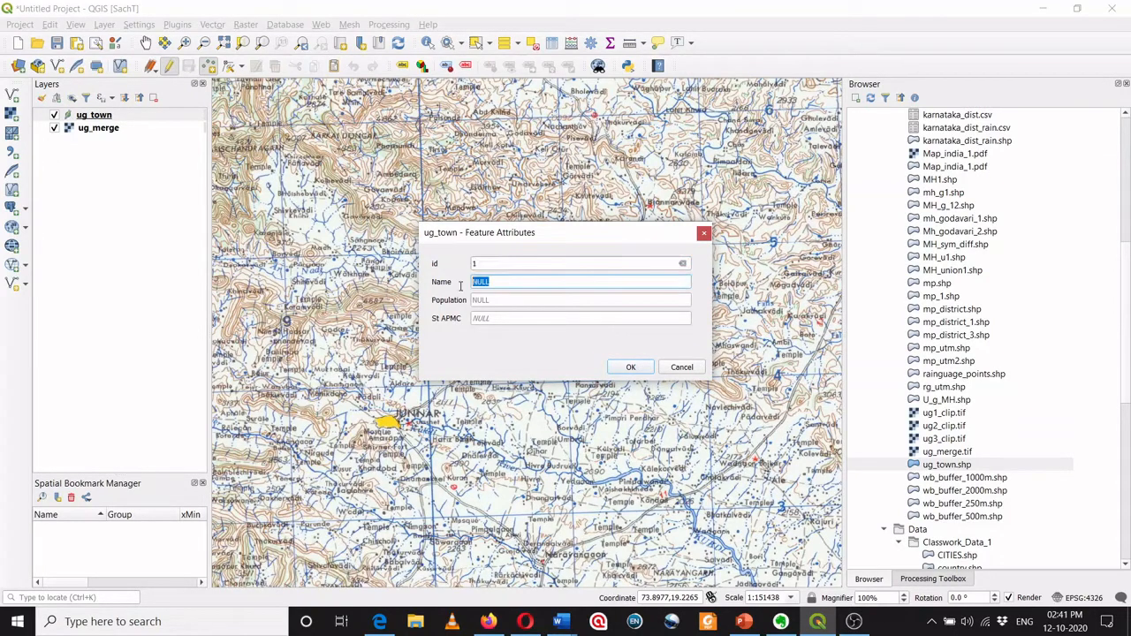
{"action": "type", "text": "Junnar"}
{"action": "left_click", "coordinate": [491, 301]}
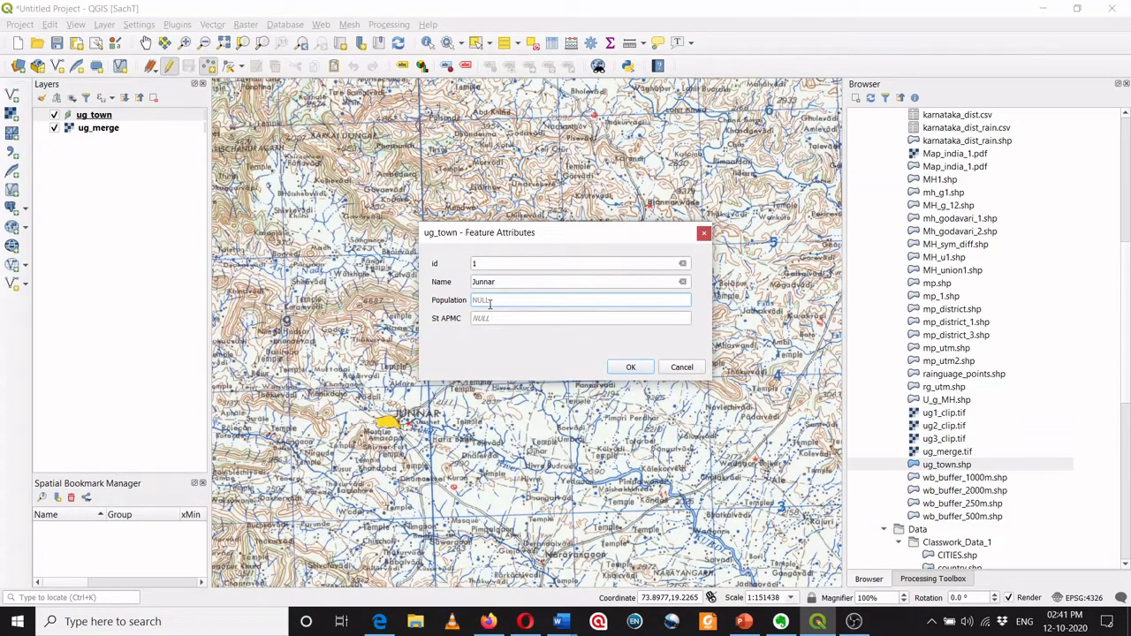
{"action": "type", "text": "40000"}
{"action": "left_click", "coordinate": [480, 320]}
{"action": "type", "text": "Yes"}
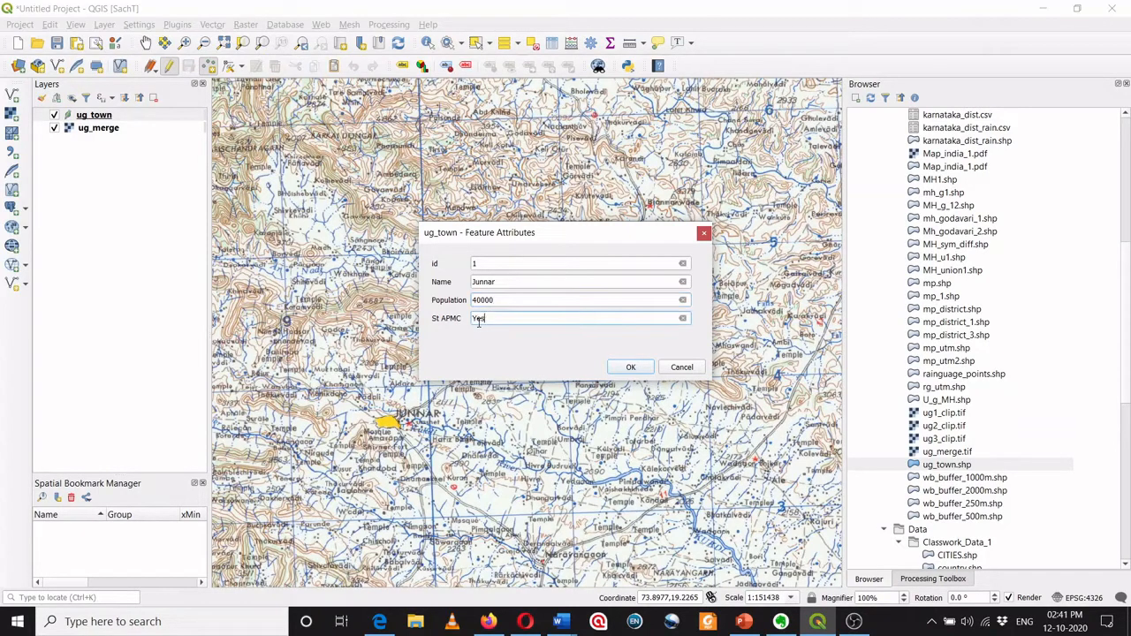
{"action": "left_click", "coordinate": [630, 368]}
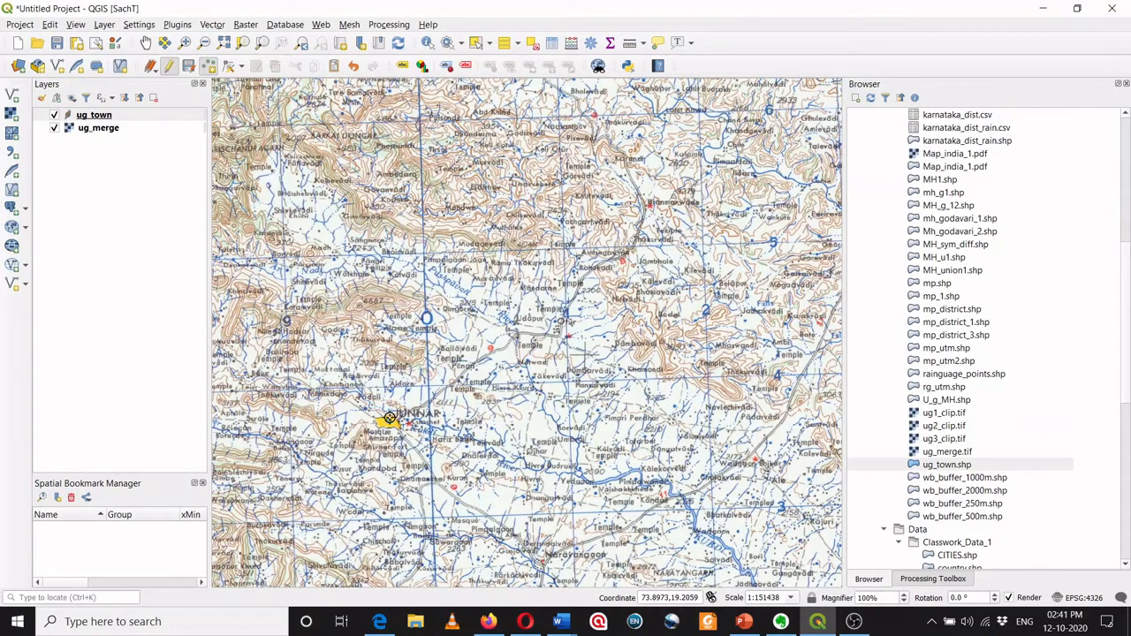
Place a ug_town point on Sangamner's yellow town area and give it id 2
{"action": "scroll", "coordinate": [494, 415], "scroll_direction": "down", "scroll_amount": 1}
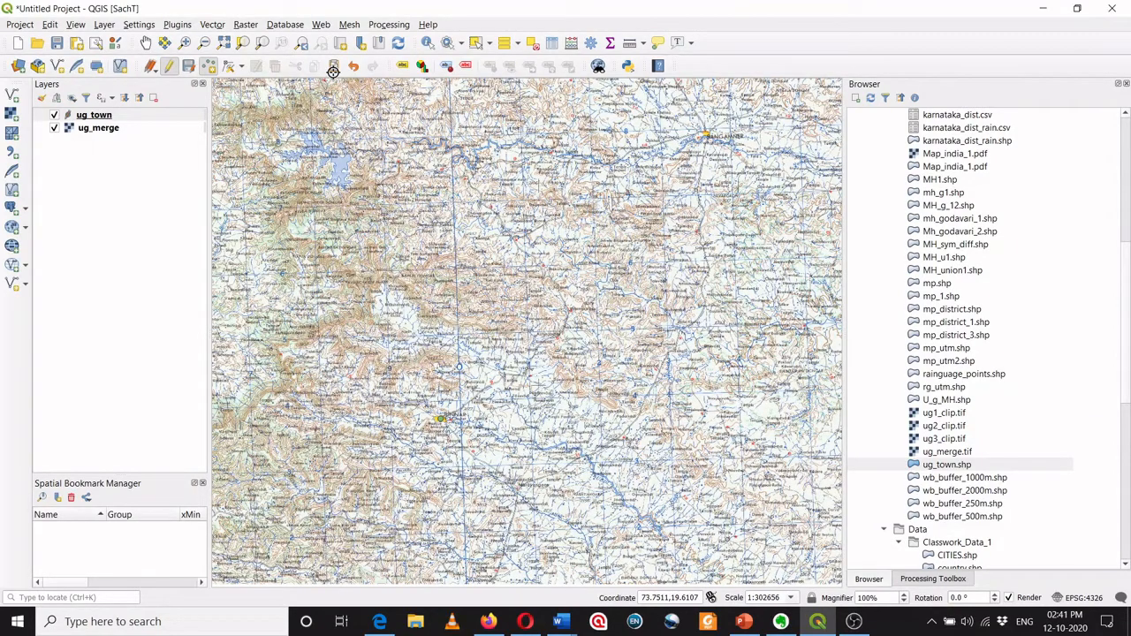
{"action": "left_click", "coordinate": [185, 42]}
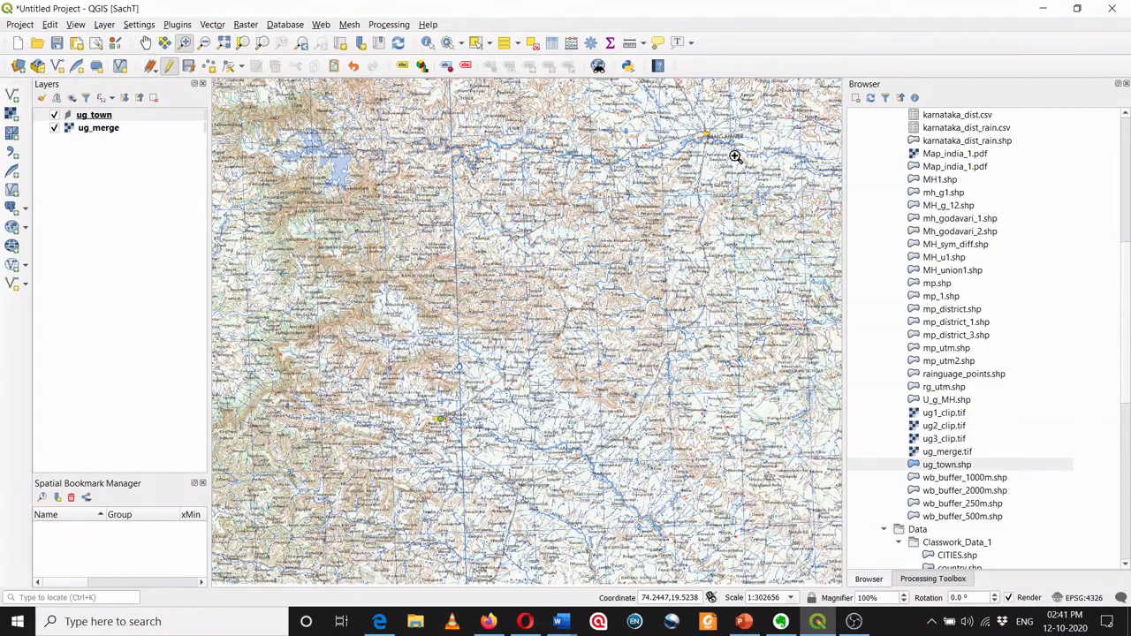
{"action": "left_click_drag", "start_coordinate": [735, 156], "coordinate": [670, 105]}
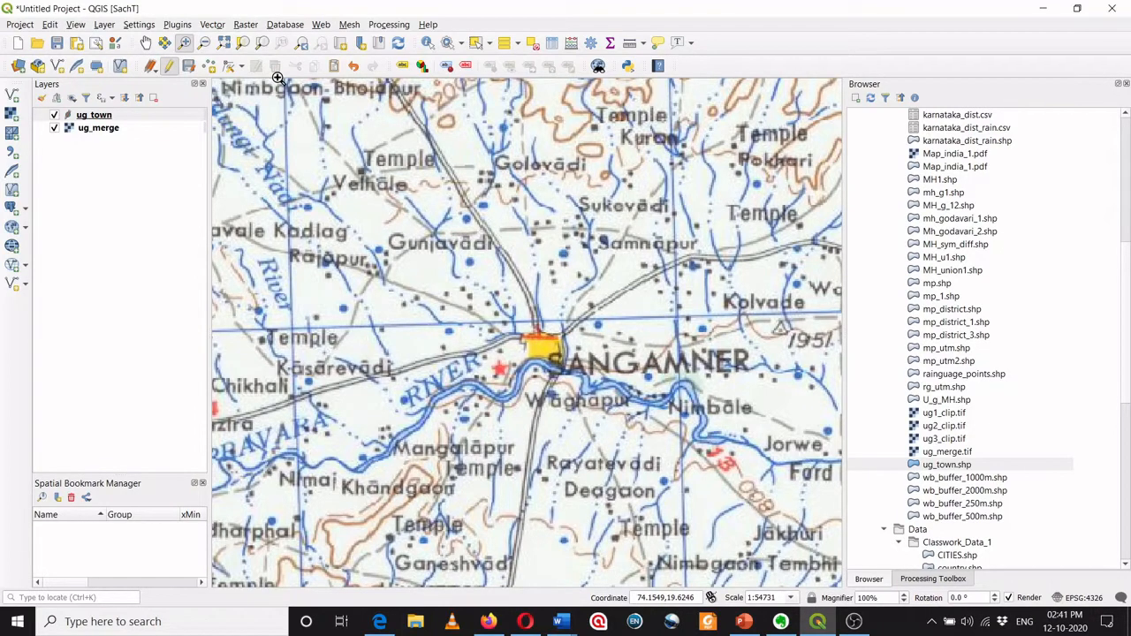
{"action": "left_click", "coordinate": [123, 118]}
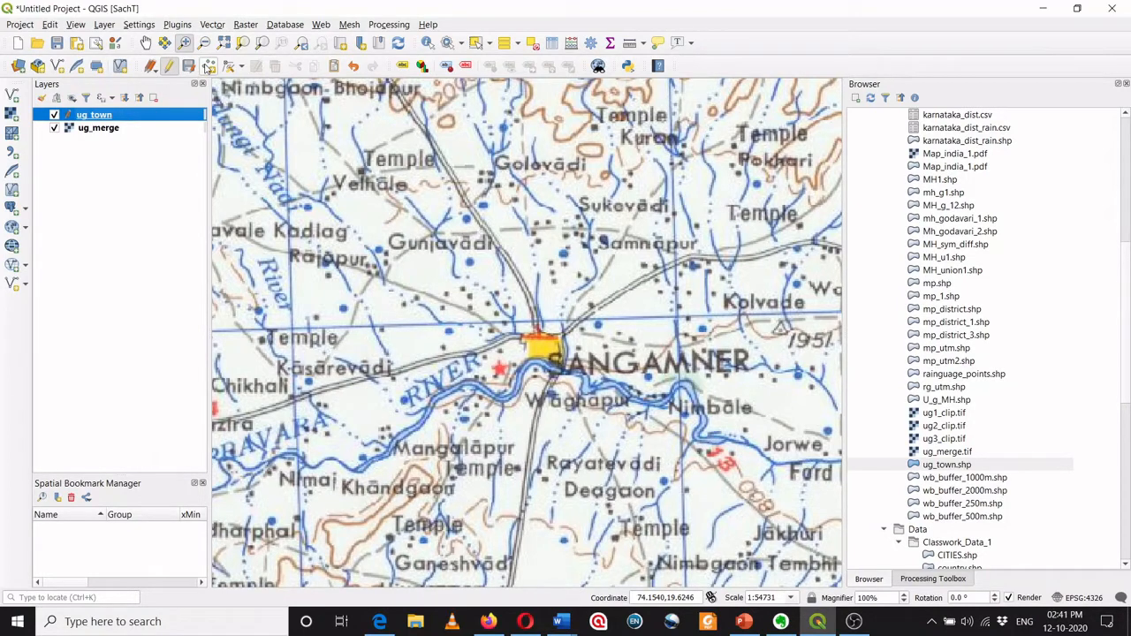
{"action": "left_click", "coordinate": [209, 67]}
{"action": "left_click", "coordinate": [540, 344]}
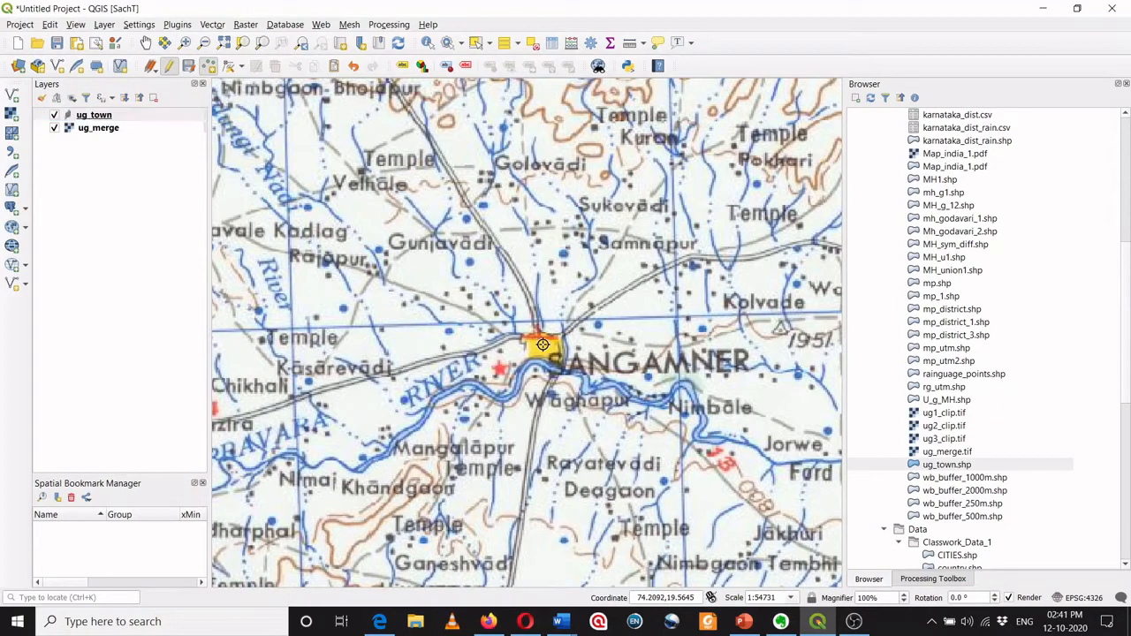
{"action": "left_click", "coordinate": [542, 344]}
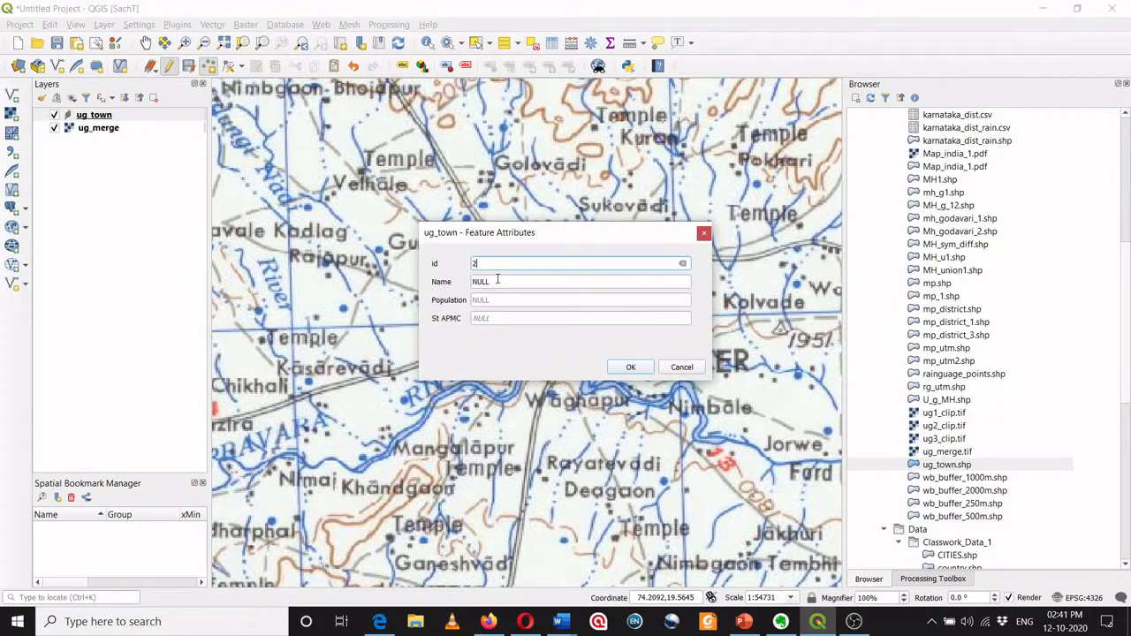
Fill in the new point's attributes with Name Sangamner, Population 80000 and St APMC Yes, and accept the feature
{"action": "left_click", "coordinate": [498, 281]}
{"action": "type", "text": "Sangam"}
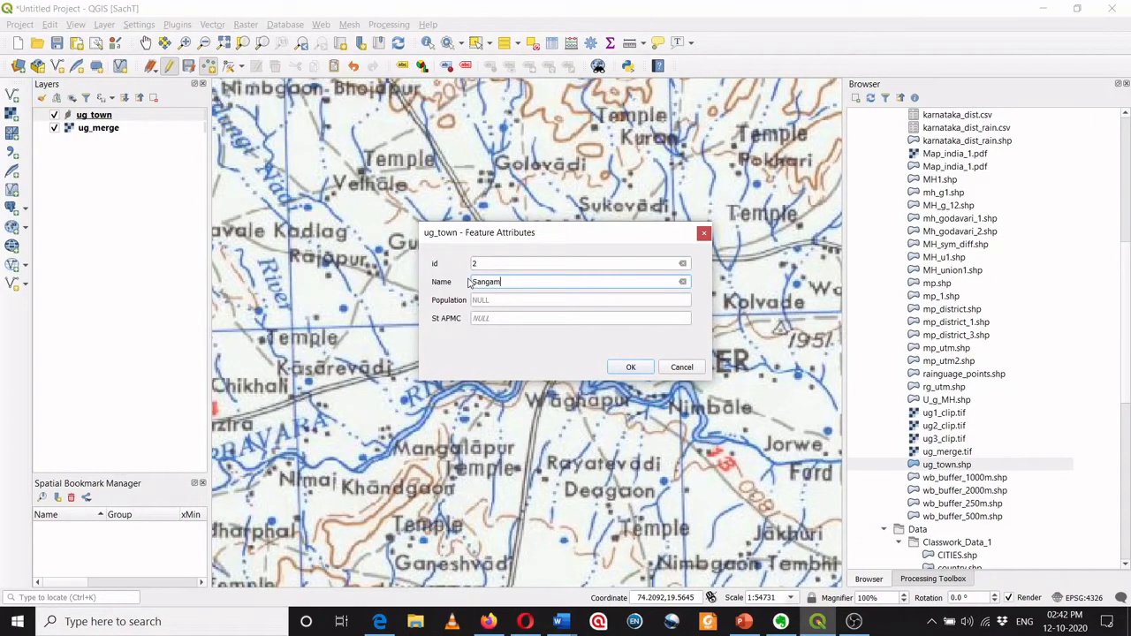
{"action": "type", "text": "ner"}
{"action": "left_click", "coordinate": [490, 301]}
{"action": "type", "text": "8"}
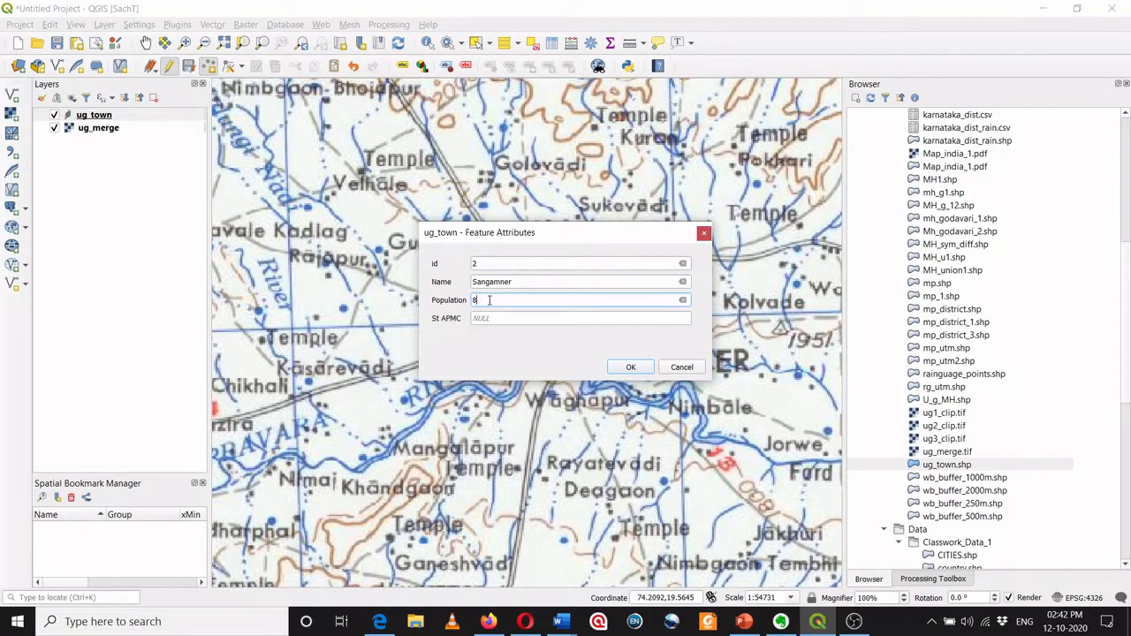
{"action": "type", "text": "0000"}
{"action": "left_click", "coordinate": [503, 321]}
{"action": "type", "text": "Yes"}
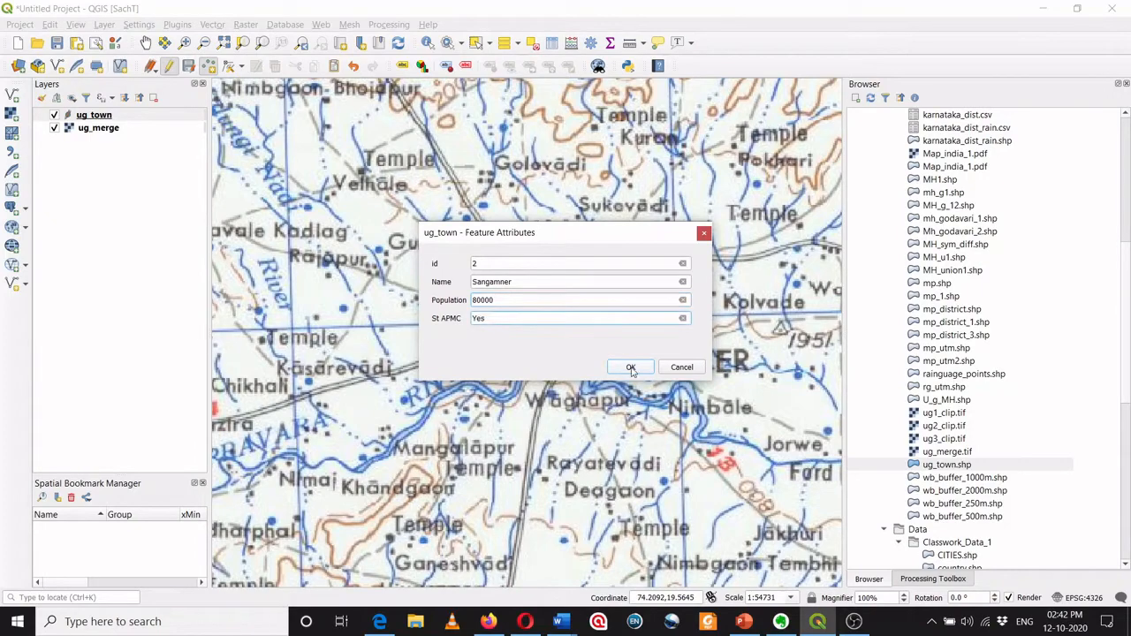
{"action": "left_click", "coordinate": [631, 368]}
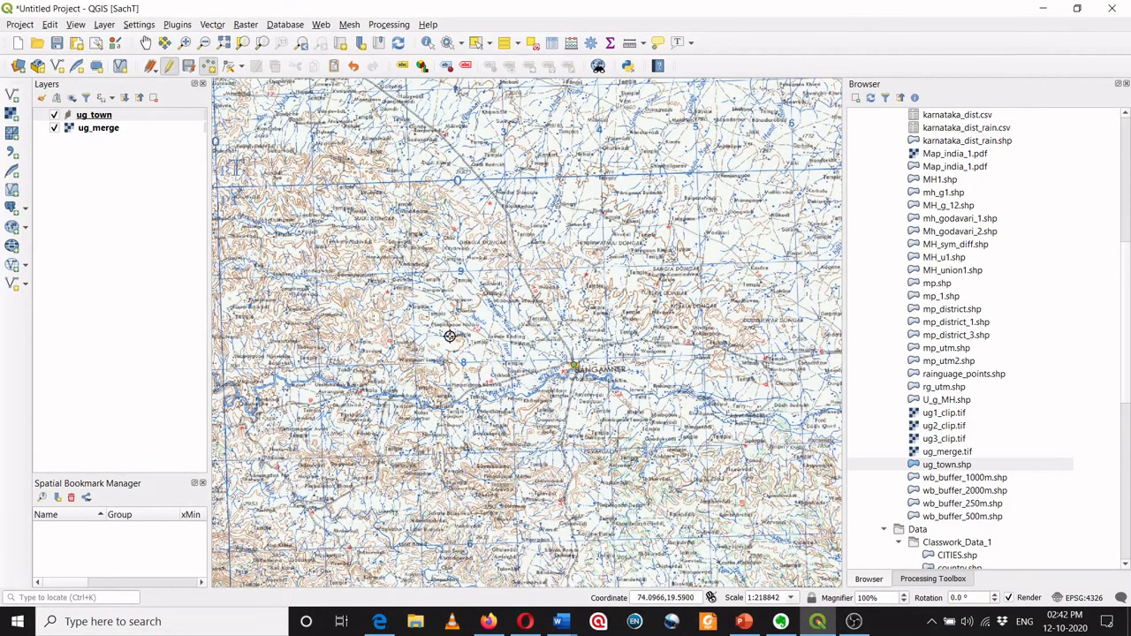
Place a ug_town point at the town of Sinnar and give it id 3
{"action": "scroll", "coordinate": [450, 336], "scroll_direction": "down", "scroll_amount": 1}
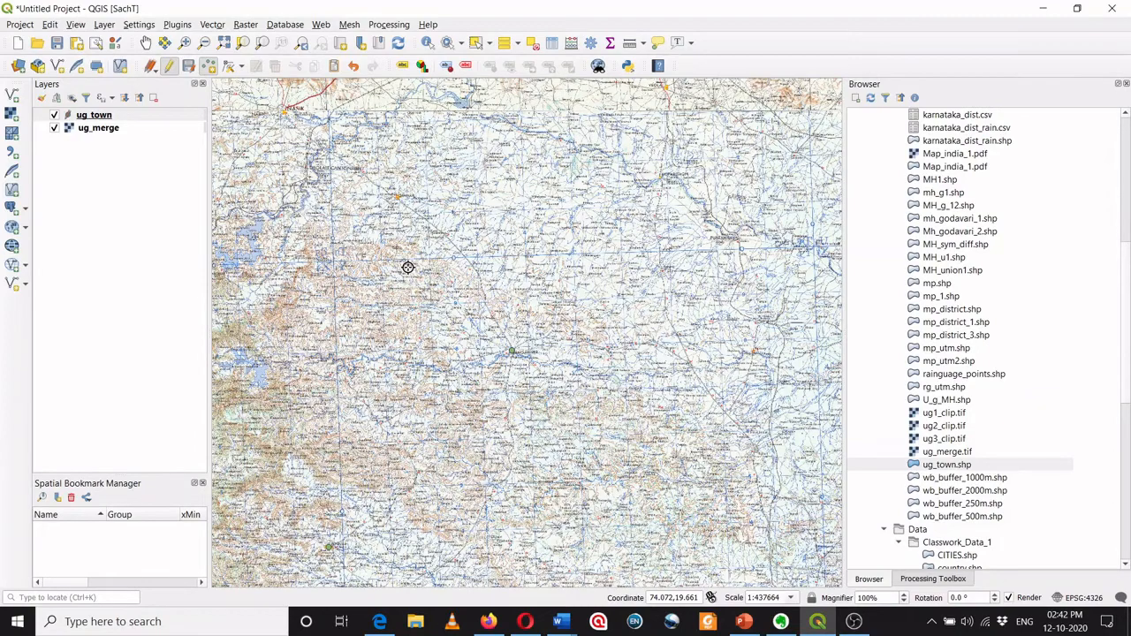
{"action": "scroll", "coordinate": [407, 267], "scroll_direction": "up", "scroll_amount": 3}
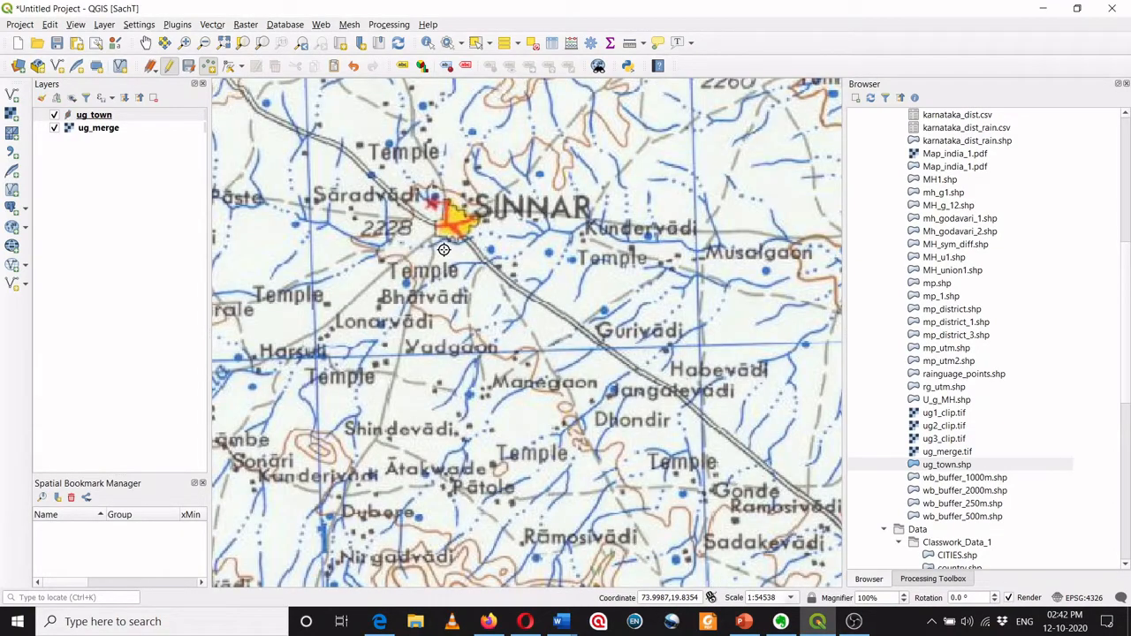
{"action": "scroll", "coordinate": [444, 249], "scroll_direction": "up", "scroll_amount": 1}
{"action": "left_click", "coordinate": [466, 230]}
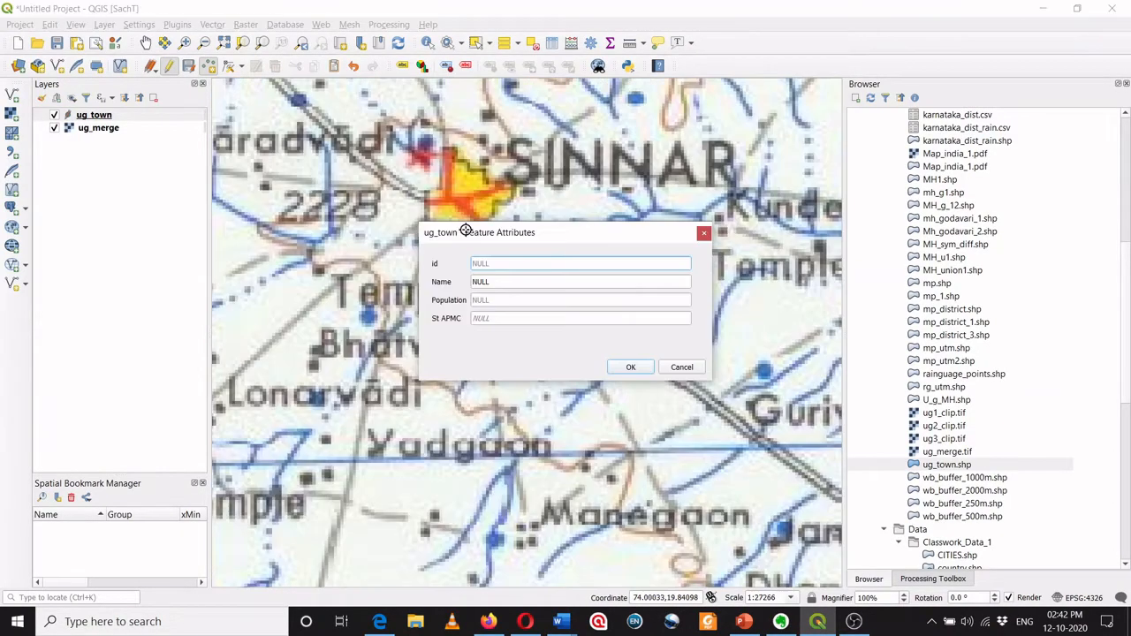
{"action": "type", "text": "3"}
Complete the point's attributes with Name Sinner, Population 50000 and St APMC No, and accept the feature
{"action": "left_click", "coordinate": [488, 281]}
{"action": "type", "text": "Sin"}
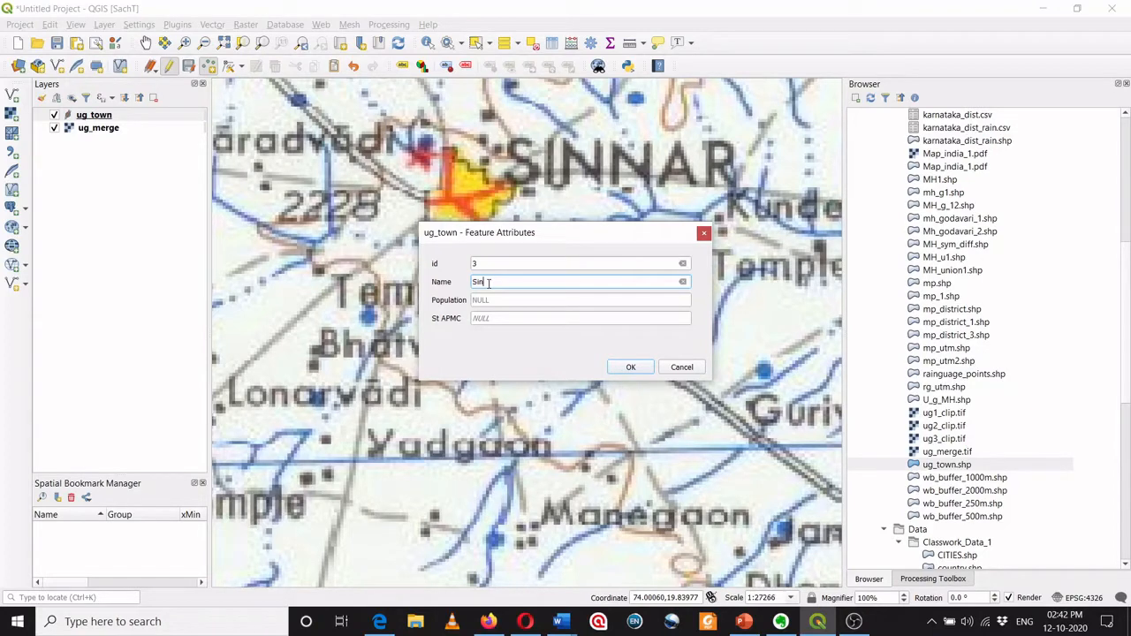
{"action": "type", "text": "ner"}
{"action": "left_click", "coordinate": [492, 301]}
{"action": "type", "text": "50000"}
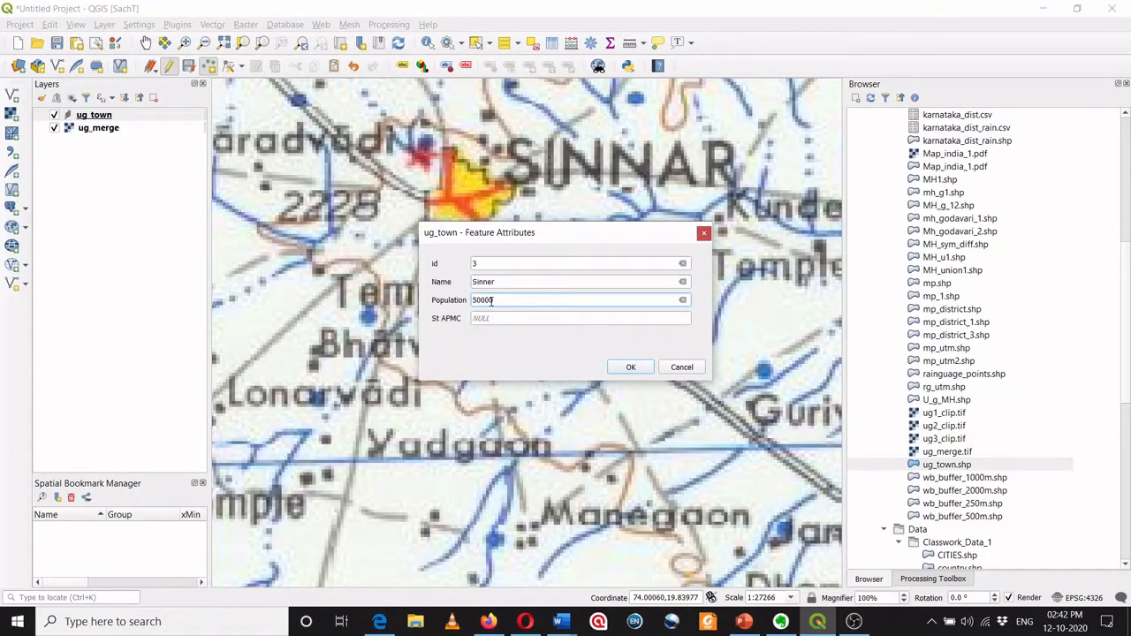
{"action": "left_click", "coordinate": [490, 319]}
{"action": "type", "text": "No"}
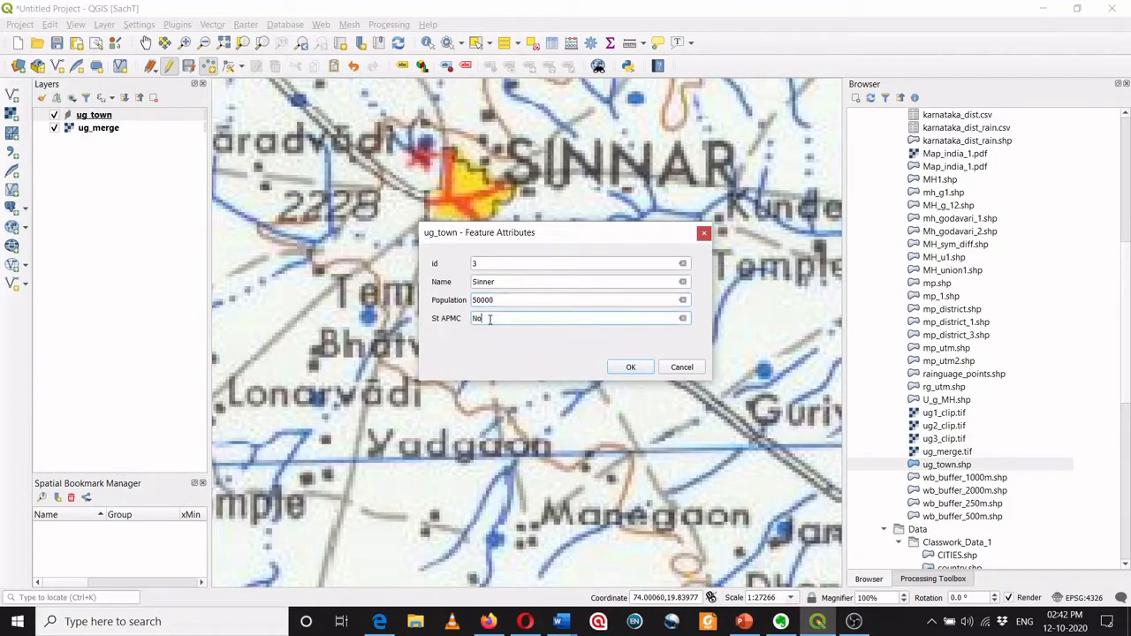
{"action": "left_click", "coordinate": [631, 367]}
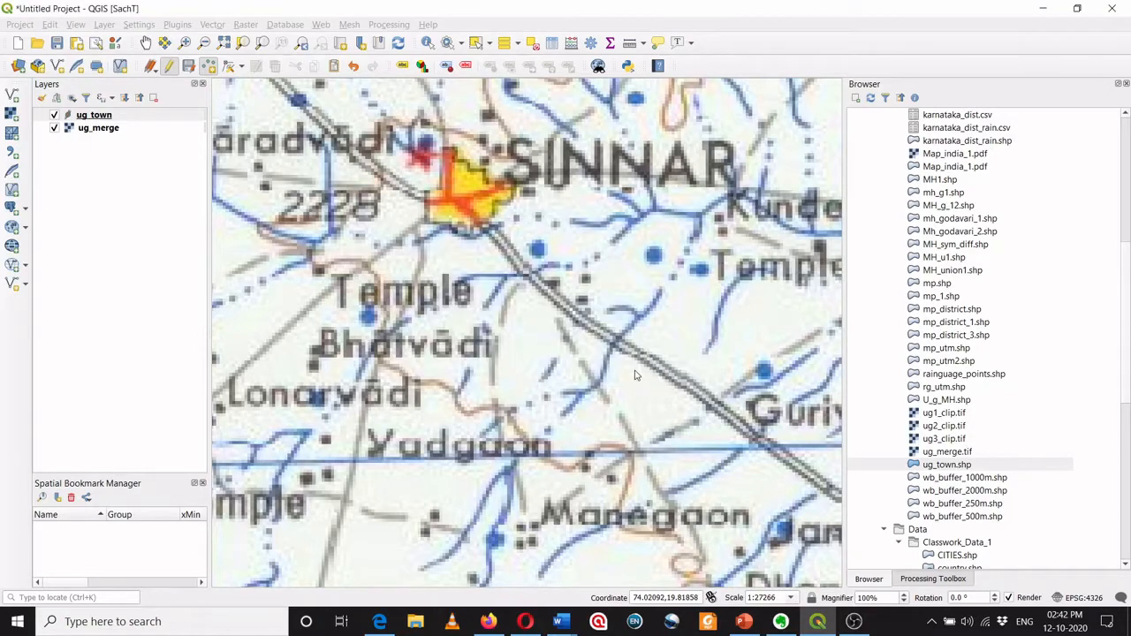
Add a point feature on Nasik's yellow town area with id 4, Name Nashik, Population 1000000 and St APMC Yes
{"action": "scroll", "coordinate": [537, 304], "scroll_direction": "down", "scroll_amount": 2}
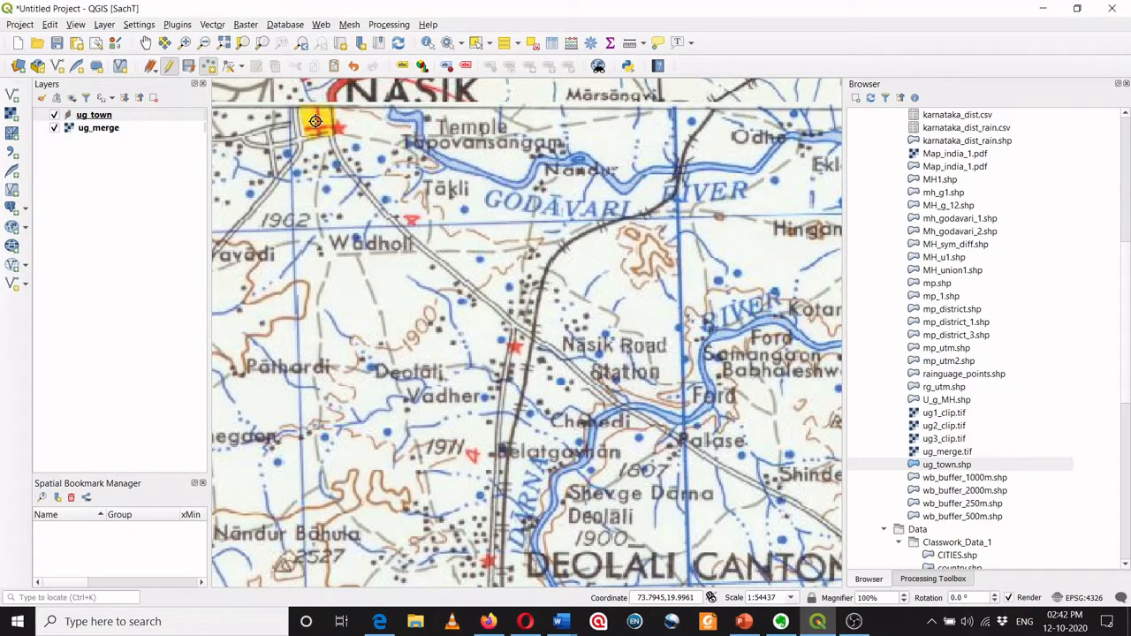
{"action": "left_click", "coordinate": [316, 121]}
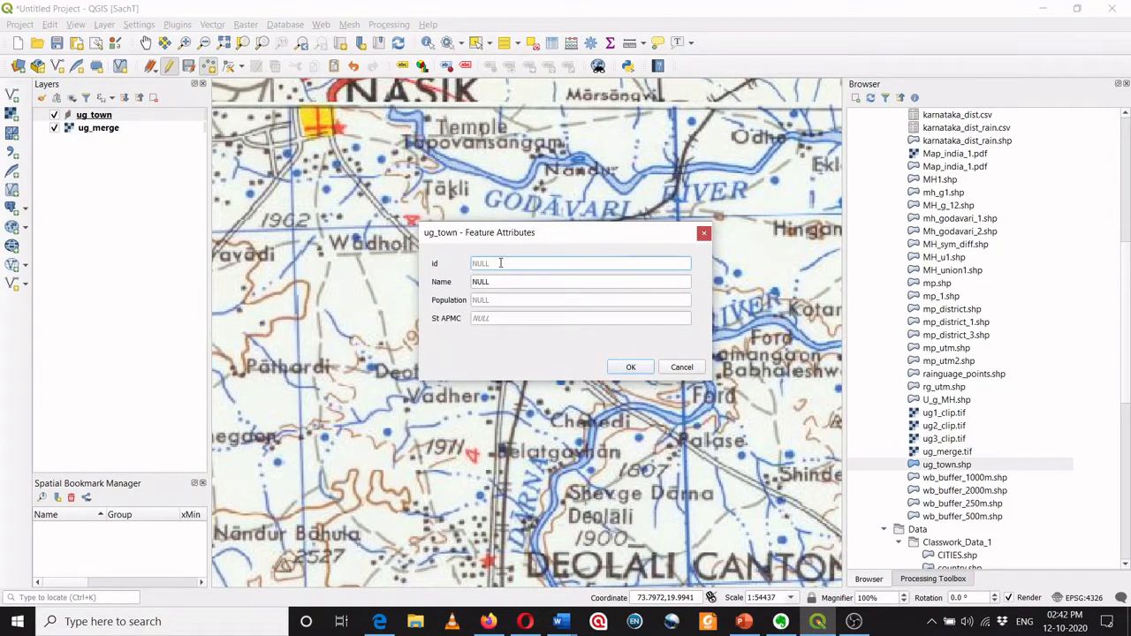
{"action": "type", "text": "4"}
{"action": "key", "text": "Tab"}
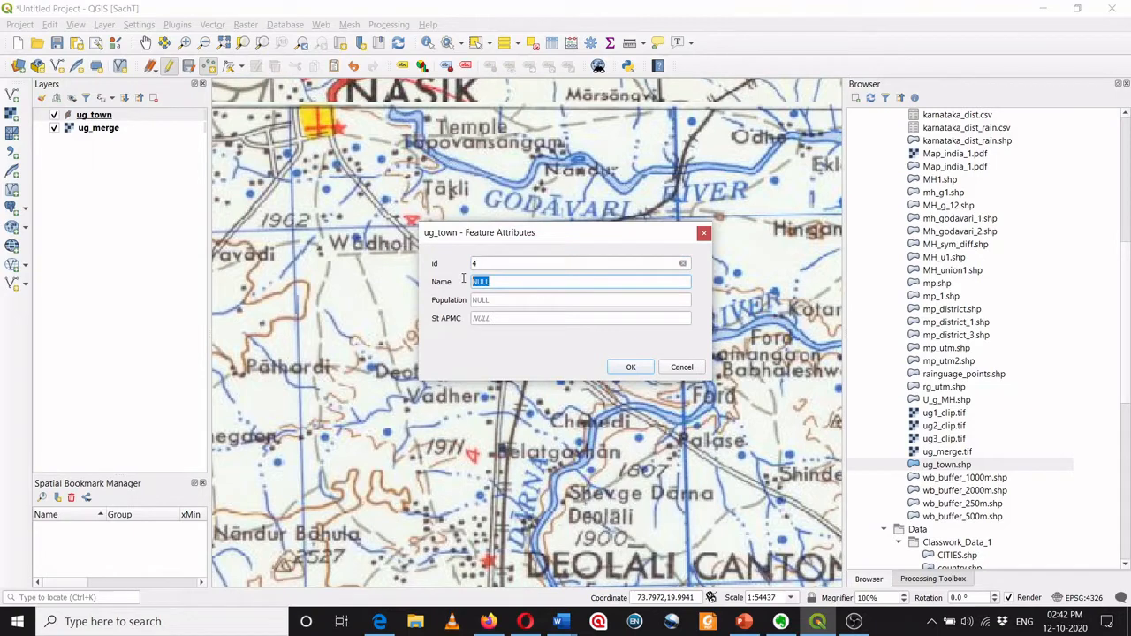
{"action": "type", "text": "Nashik"}
{"action": "left_click", "coordinate": [483, 300]}
{"action": "type", "text": "100"}
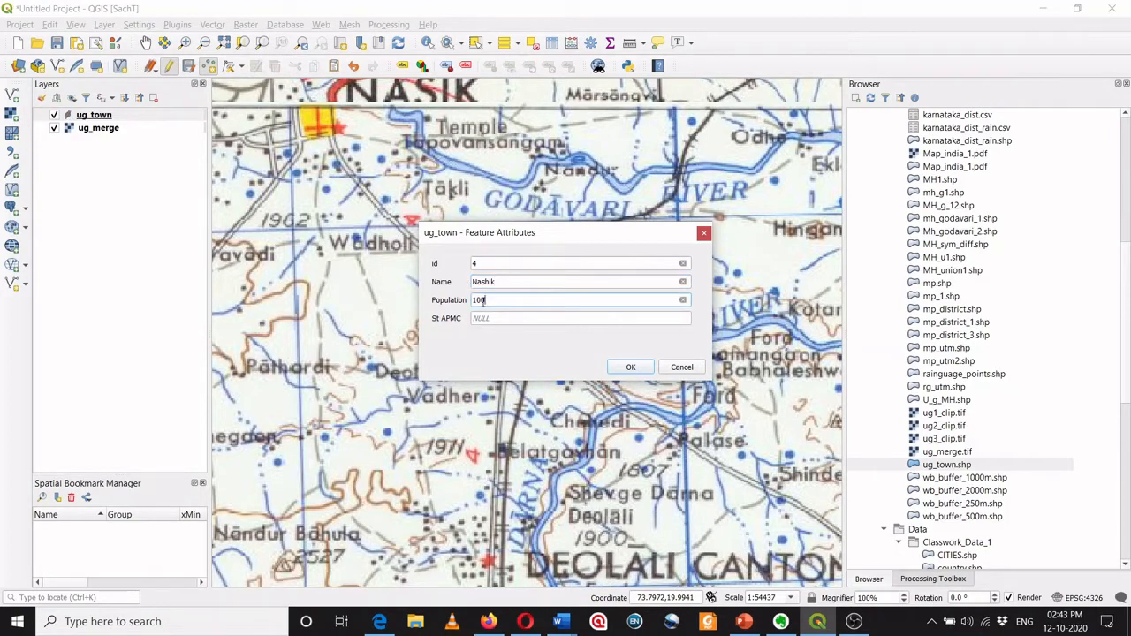
{"action": "type", "text": "0000"}
{"action": "left_click", "coordinate": [506, 317]}
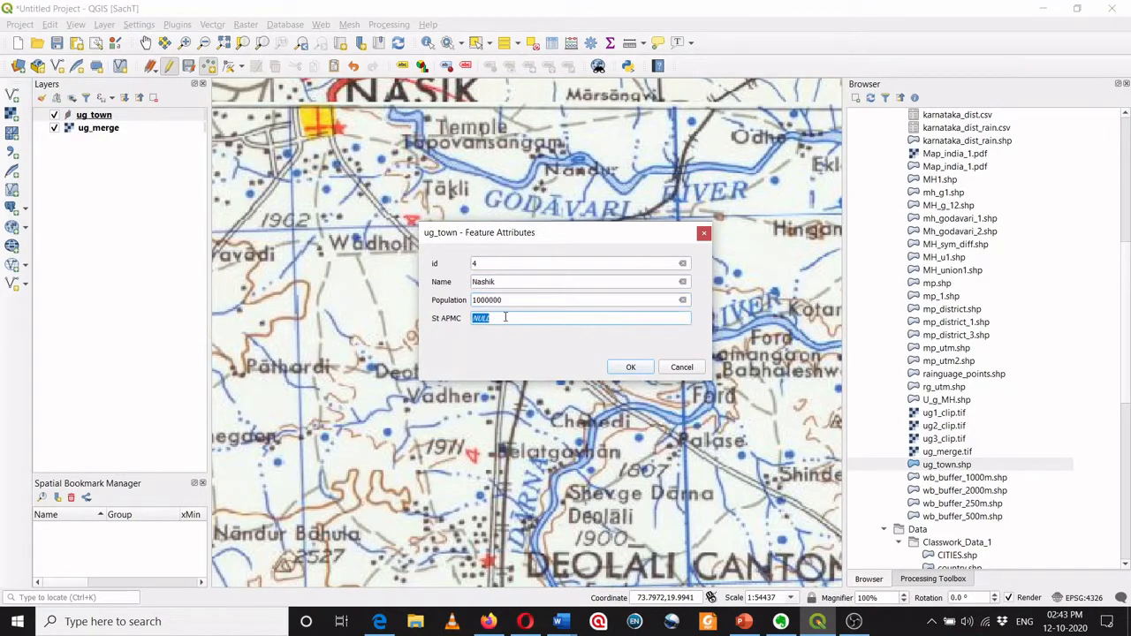
{"action": "type", "text": "Yes"}
{"action": "left_click", "coordinate": [626, 369]}
Add a ug_town point on Igatpuri's yellow town area with id 5, Name Igatpuri, Population 60000 and St APMC No
{"action": "scroll", "coordinate": [499, 349], "scroll_direction": "down", "scroll_amount": 3}
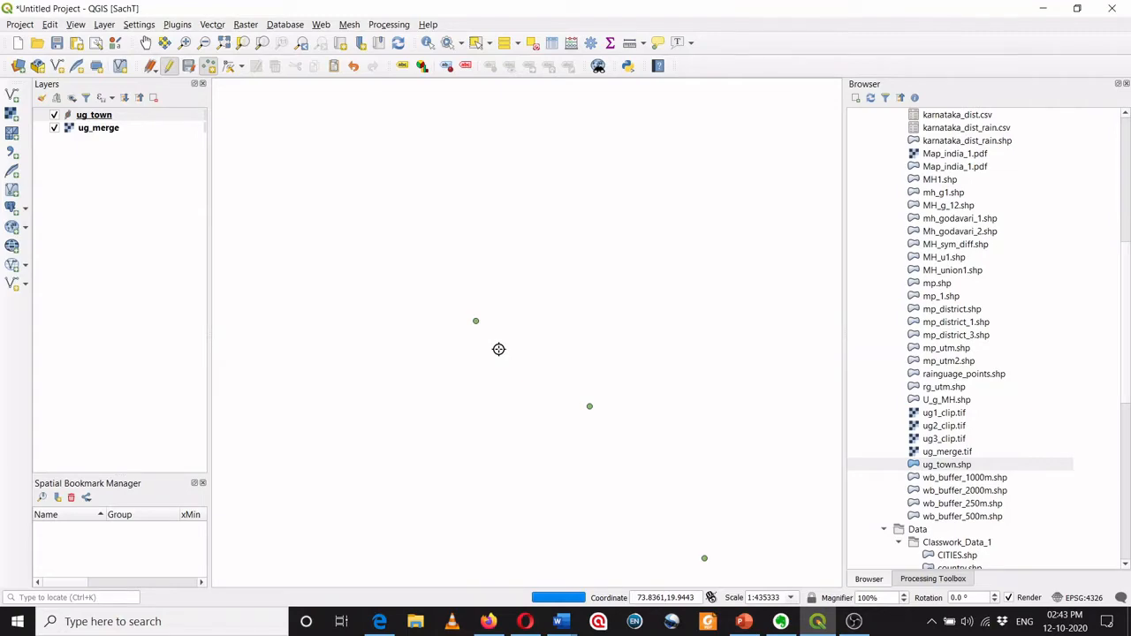
{"action": "scroll", "coordinate": [347, 489], "scroll_direction": "up", "scroll_amount": 3}
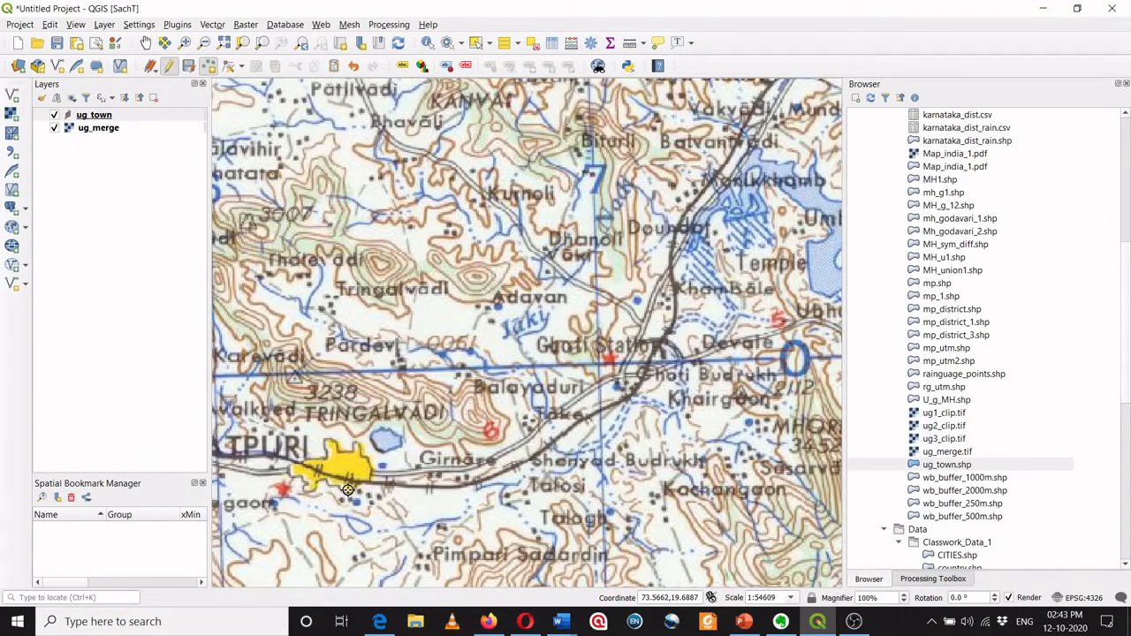
{"action": "scroll", "coordinate": [347, 490], "scroll_direction": "down", "scroll_amount": 1}
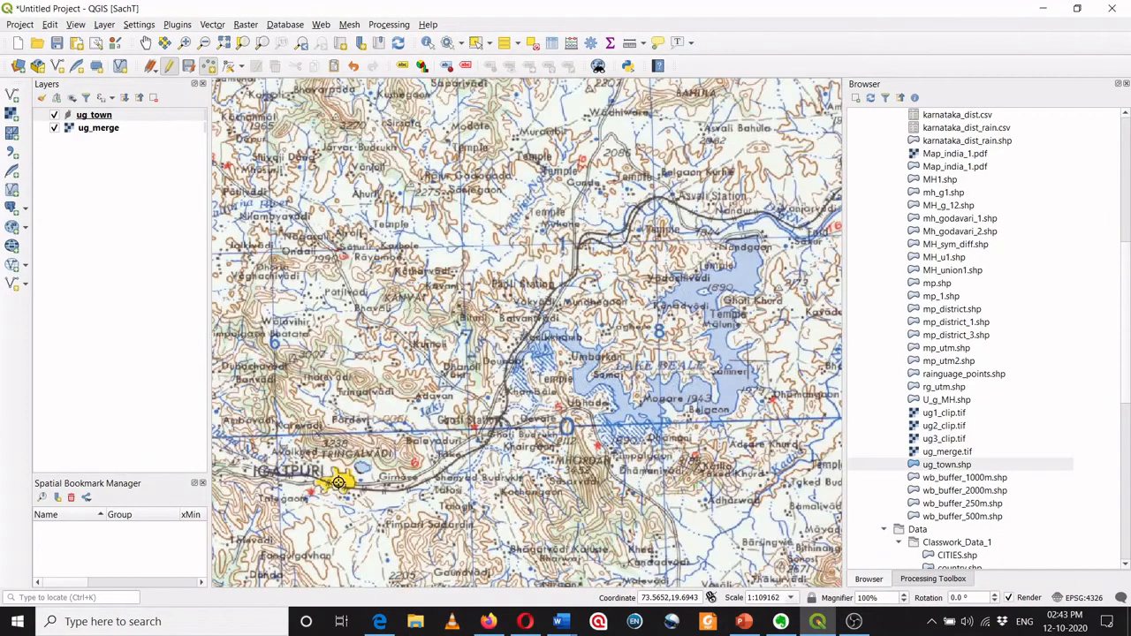
{"action": "left_click", "coordinate": [338, 482]}
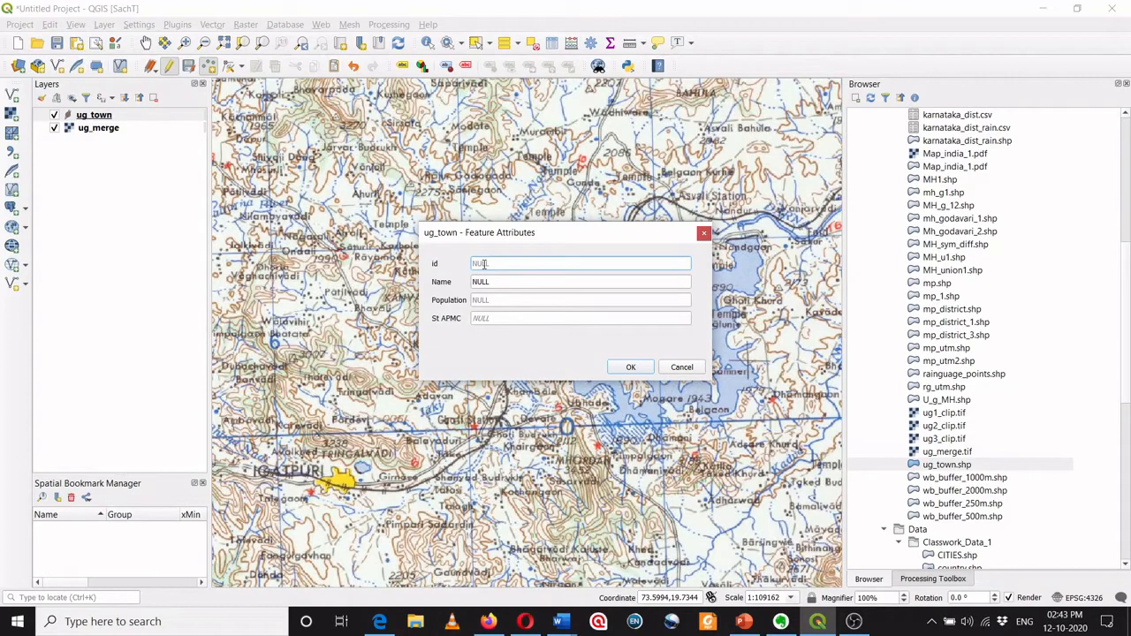
{"action": "type", "text": "5"}
{"action": "key", "text": "Tab"}
{"action": "type", "text": "Igatpuri"}
{"action": "key", "text": "Tab"}
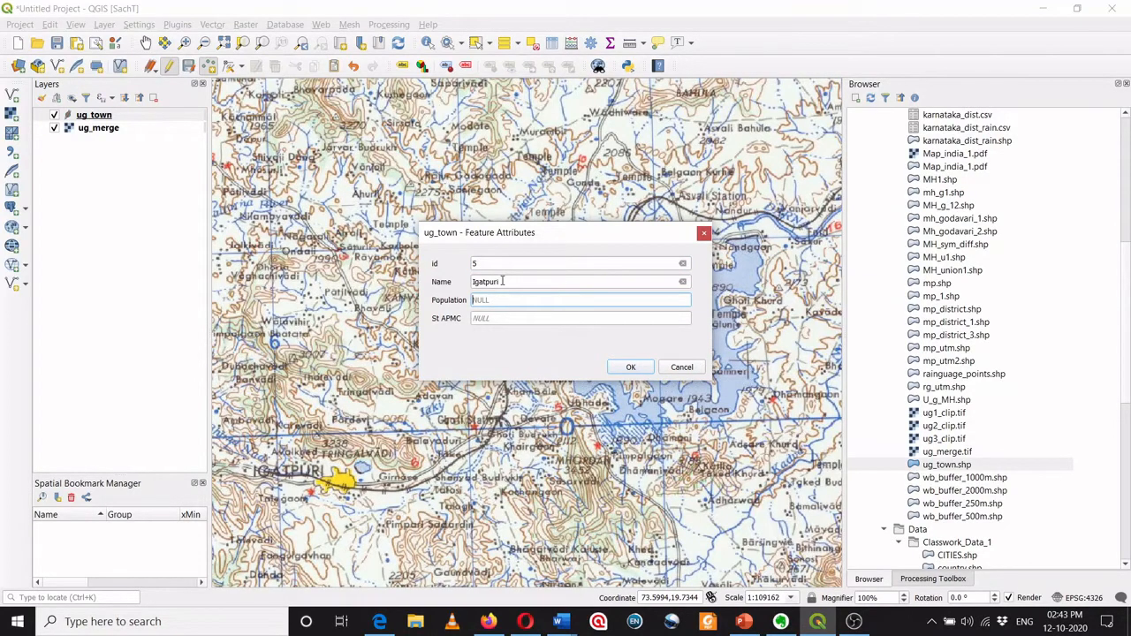
{"action": "type", "text": "60000"}
{"action": "key", "text": "Tab"}
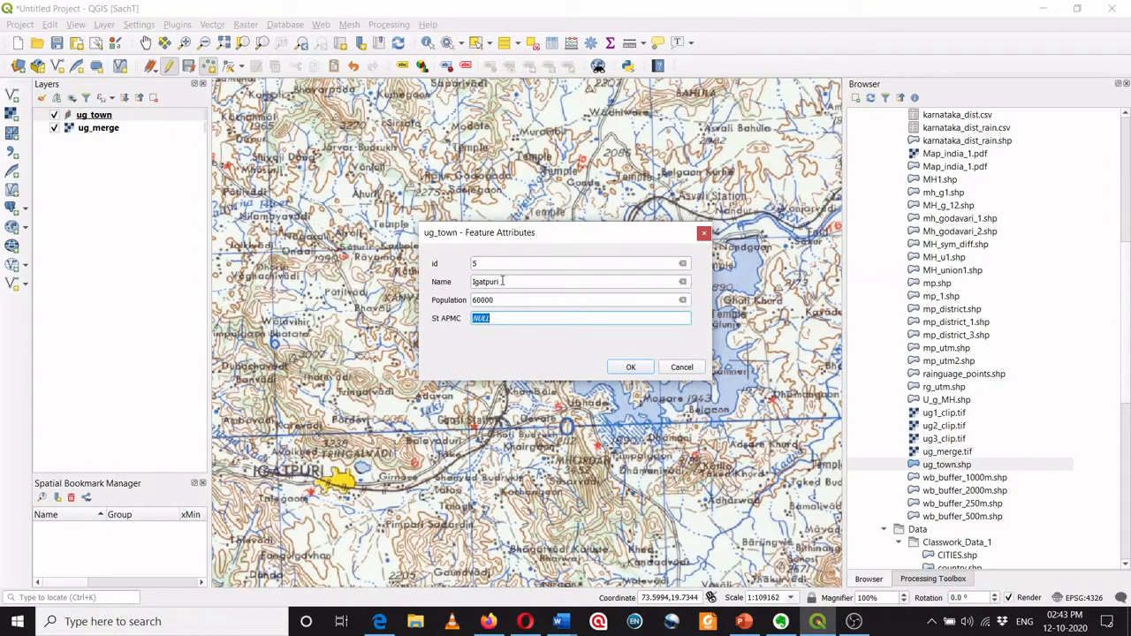
{"action": "type", "text": "No"}
{"action": "left_click", "coordinate": [629, 367]}
Stop editing the ug_town layer and save its changes
{"action": "scroll", "coordinate": [587, 350], "scroll_direction": "down", "scroll_amount": 3}
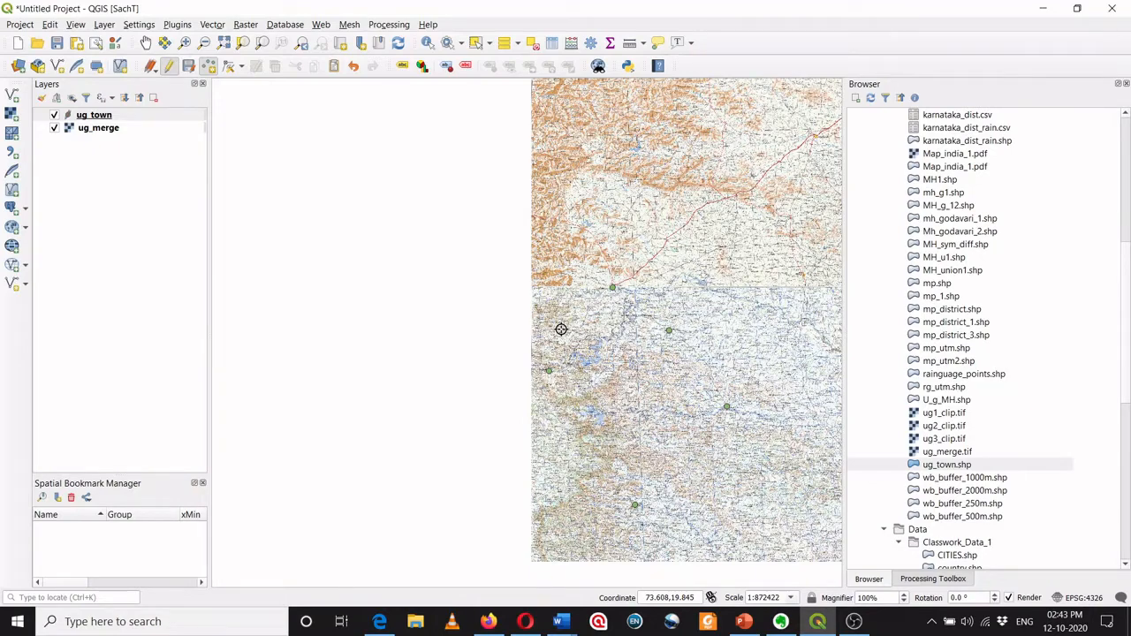
{"action": "left_click", "coordinate": [169, 66]}
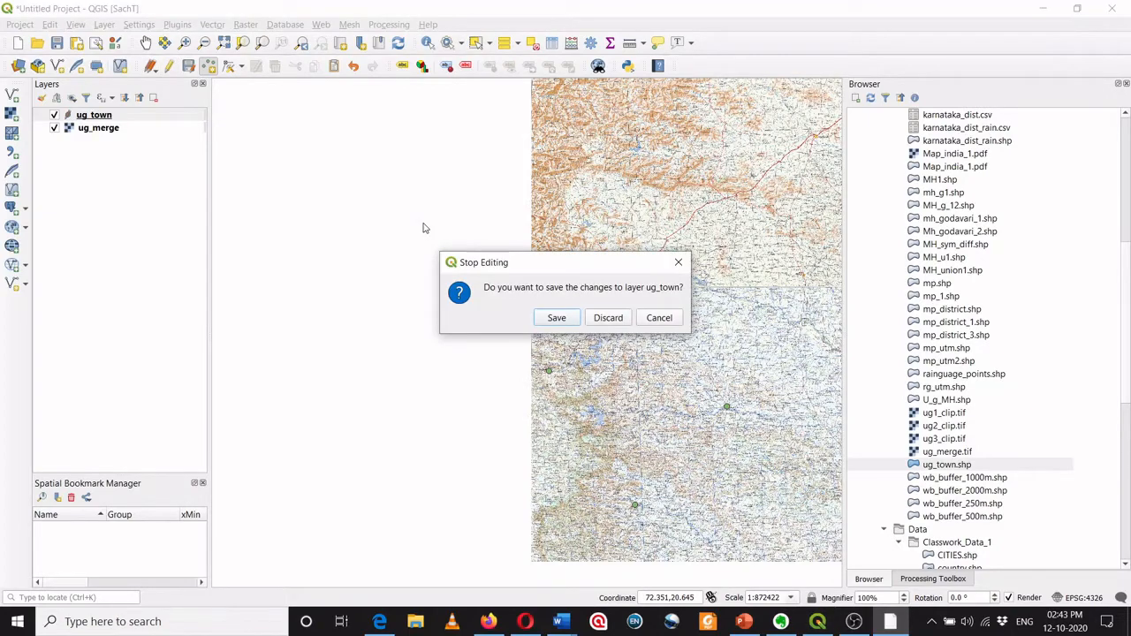
{"action": "left_click", "coordinate": [557, 319]}
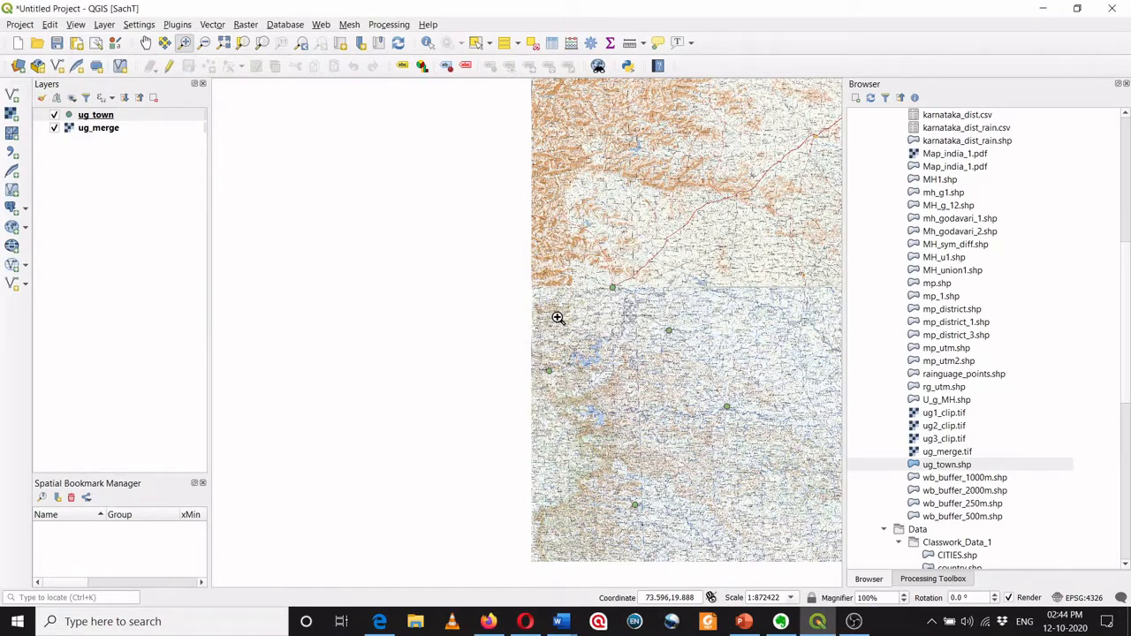
Hide the ug_merge raster and review the town records in the ug_town attribute table
{"action": "left_click", "coordinate": [53, 128]}
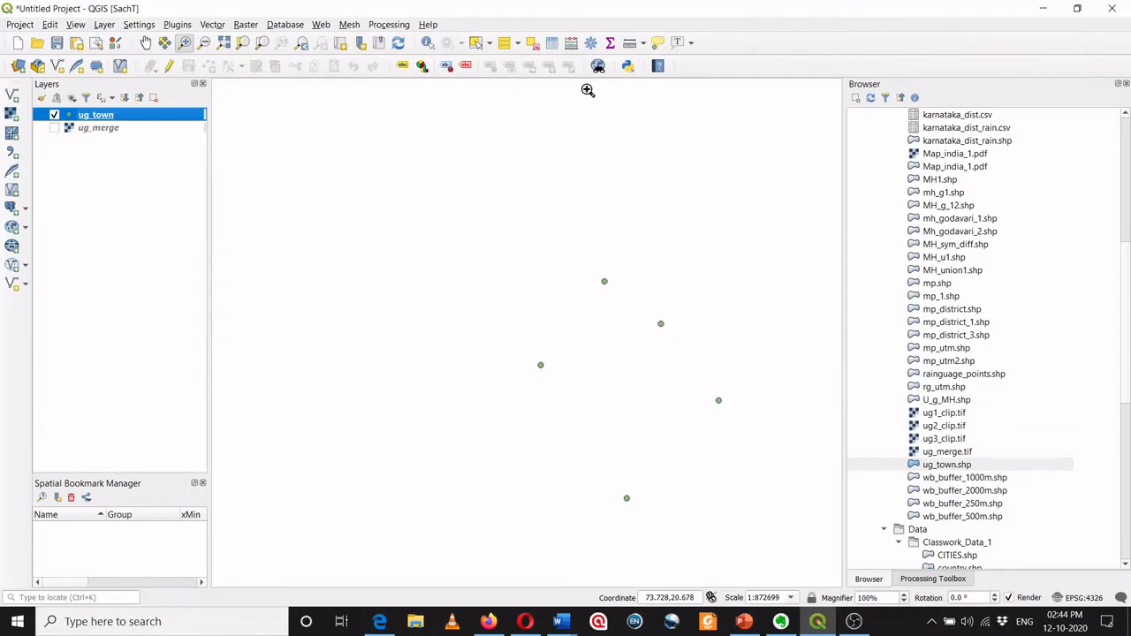
{"action": "key", "text": "F6"}
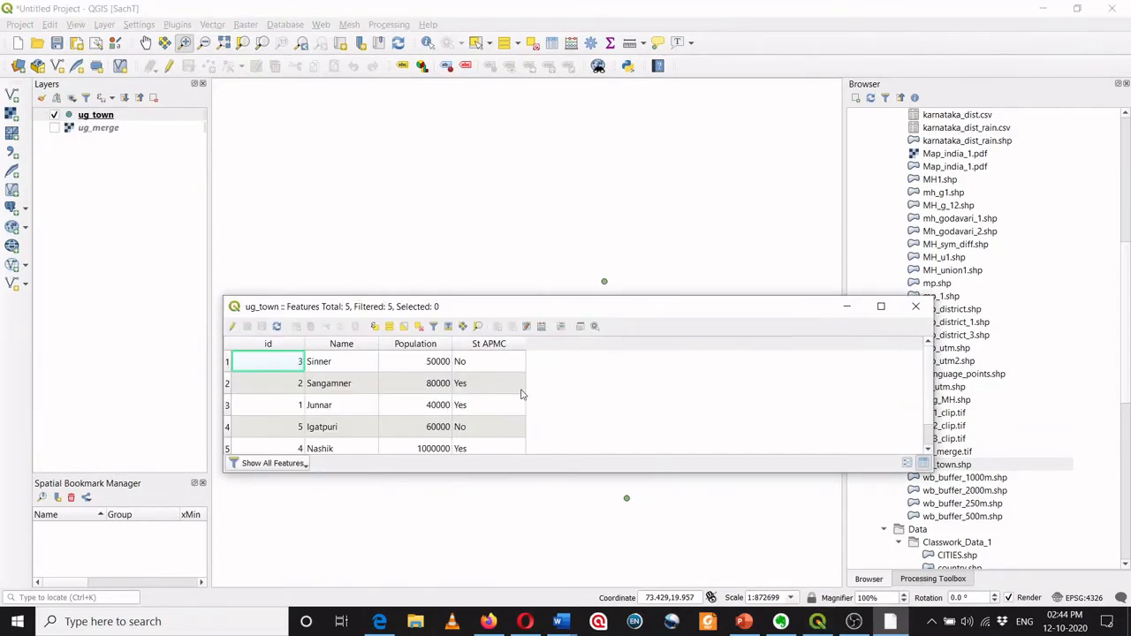
{"action": "scroll", "coordinate": [521, 395], "scroll_direction": "down", "scroll_amount": 1}
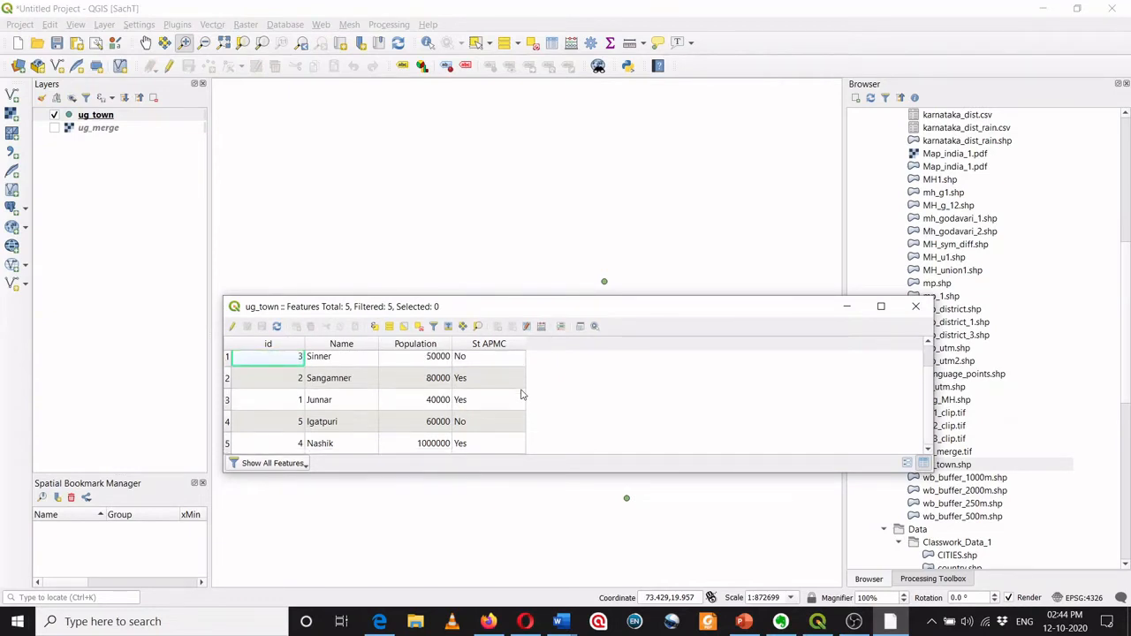
{"action": "left_click", "coordinate": [916, 307]}
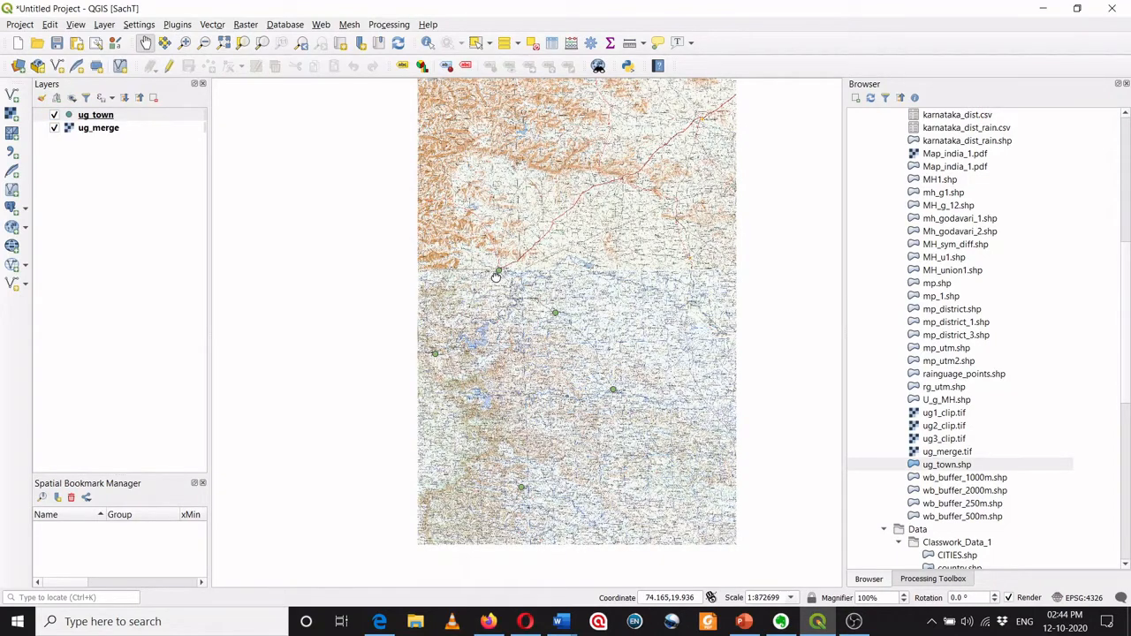
Resume editing the ug_town layer and place a point on Ahmadnagar's yellow town area
{"action": "left_click_drag", "start_coordinate": [495, 276], "coordinate": [373, 264]}
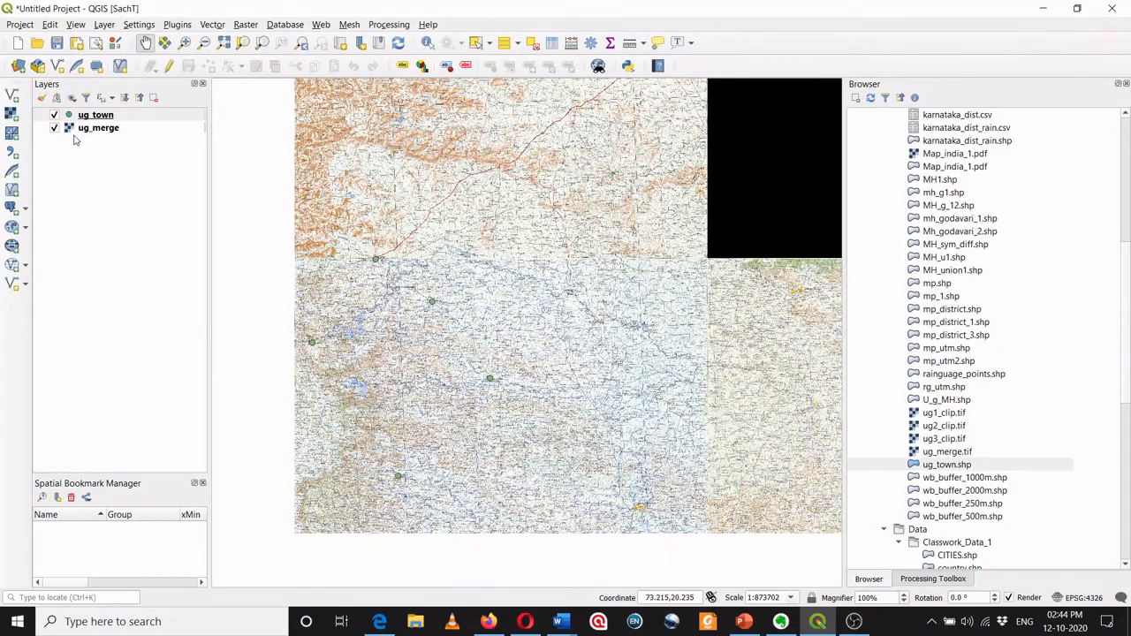
{"action": "left_click", "coordinate": [100, 116]}
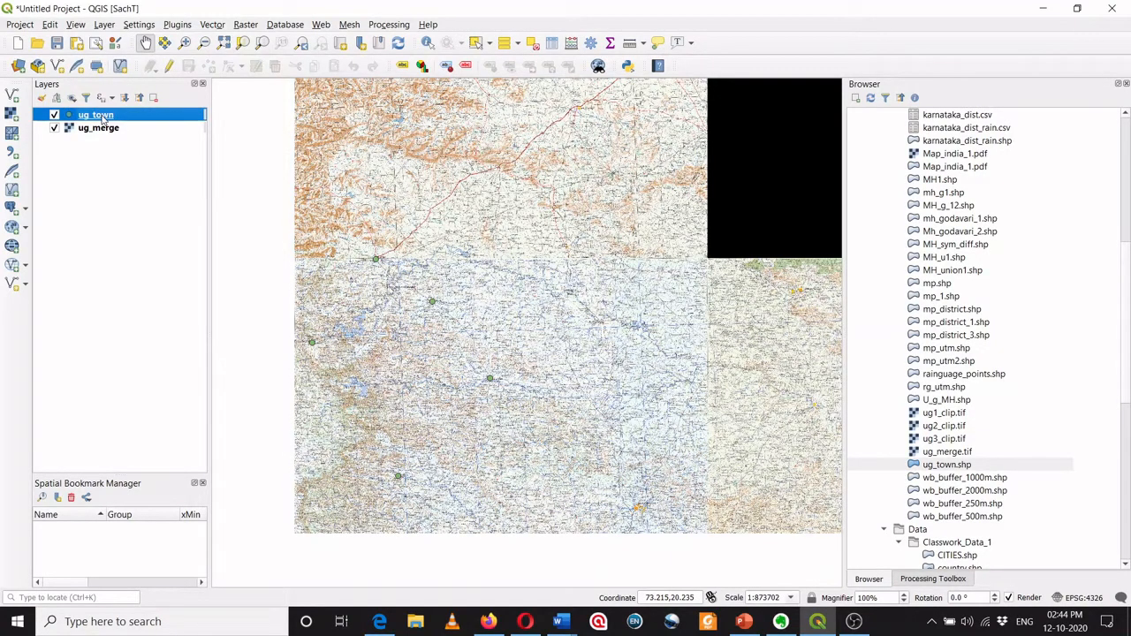
{"action": "left_click", "coordinate": [169, 66]}
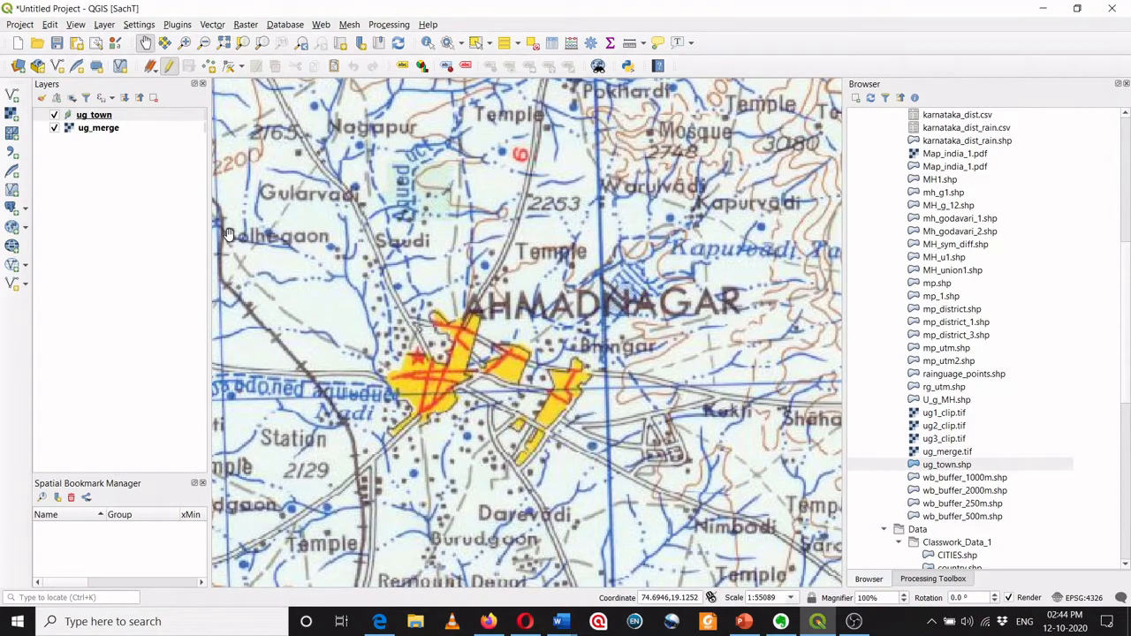
{"action": "left_click", "coordinate": [209, 66]}
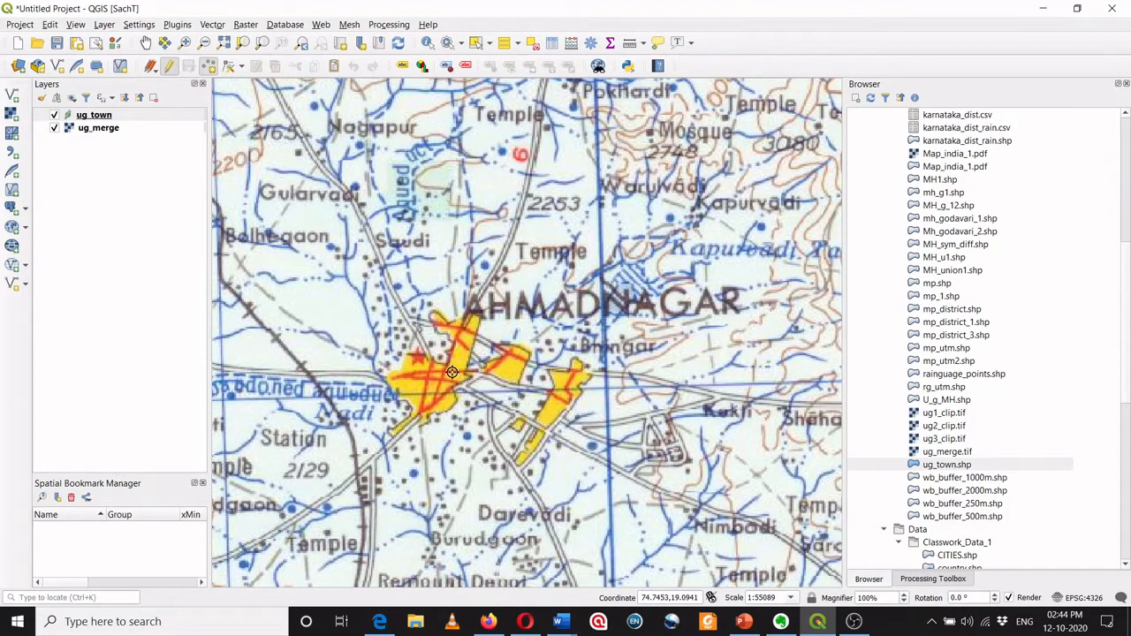
{"action": "left_click", "coordinate": [451, 372]}
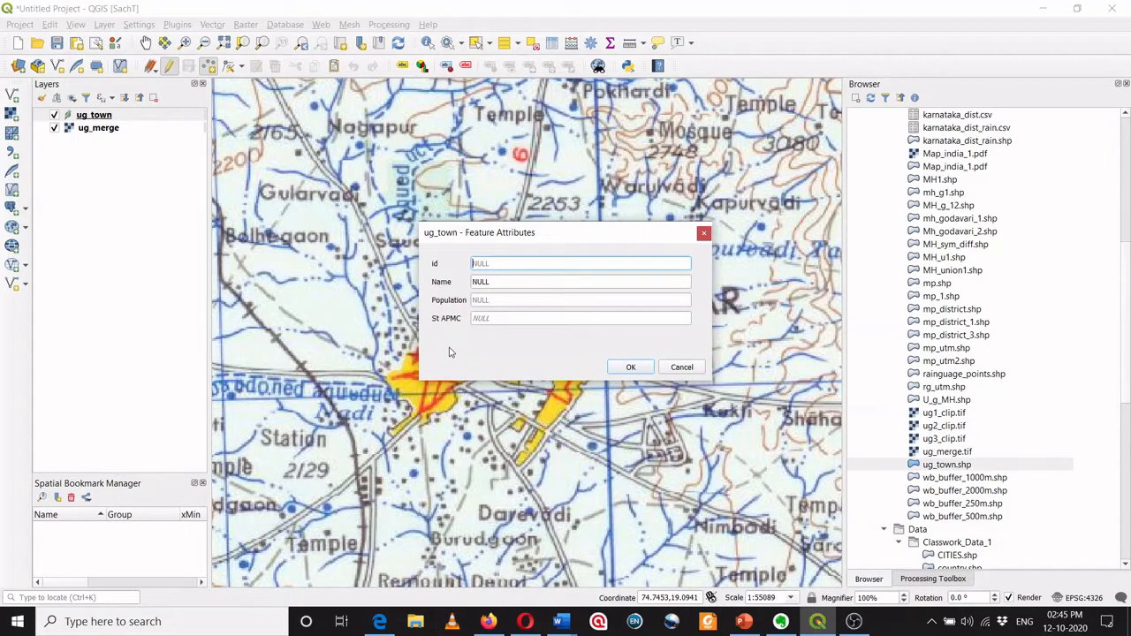
Give the new point id 6, Name Ahmednagar, Population 500000 and St APMC Yes, and accept the feature
{"action": "type", "text": "6"}
{"action": "key", "text": "Tab"}
{"action": "type", "text": "Ahmednagar"}
{"action": "left_click", "coordinate": [508, 301]}
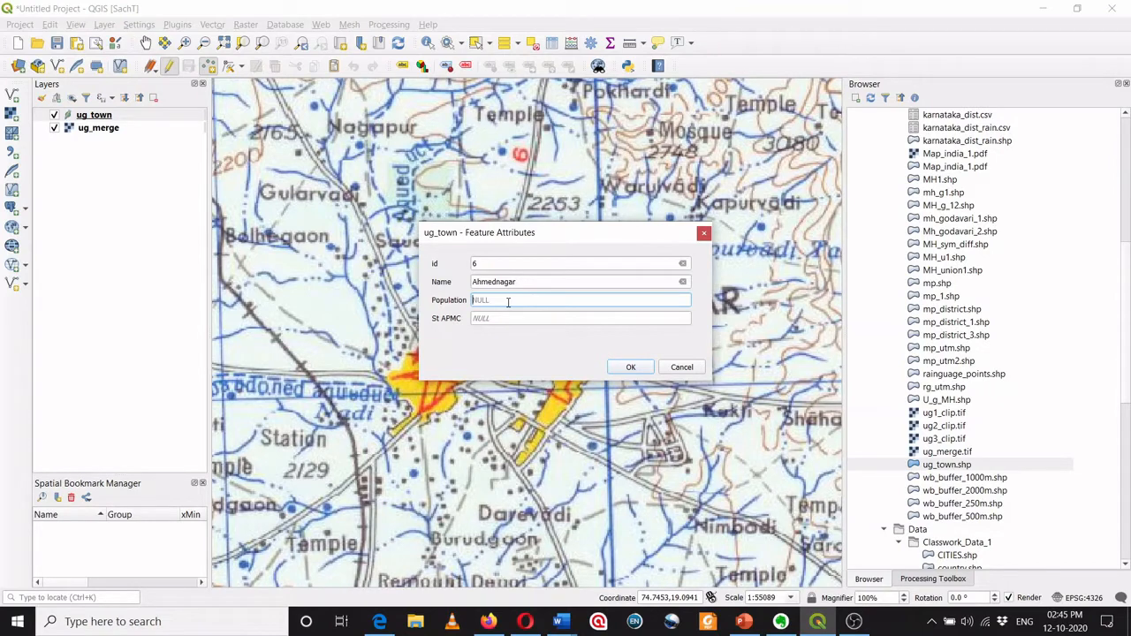
{"action": "type", "text": "500000"}
{"action": "key", "text": "Tab"}
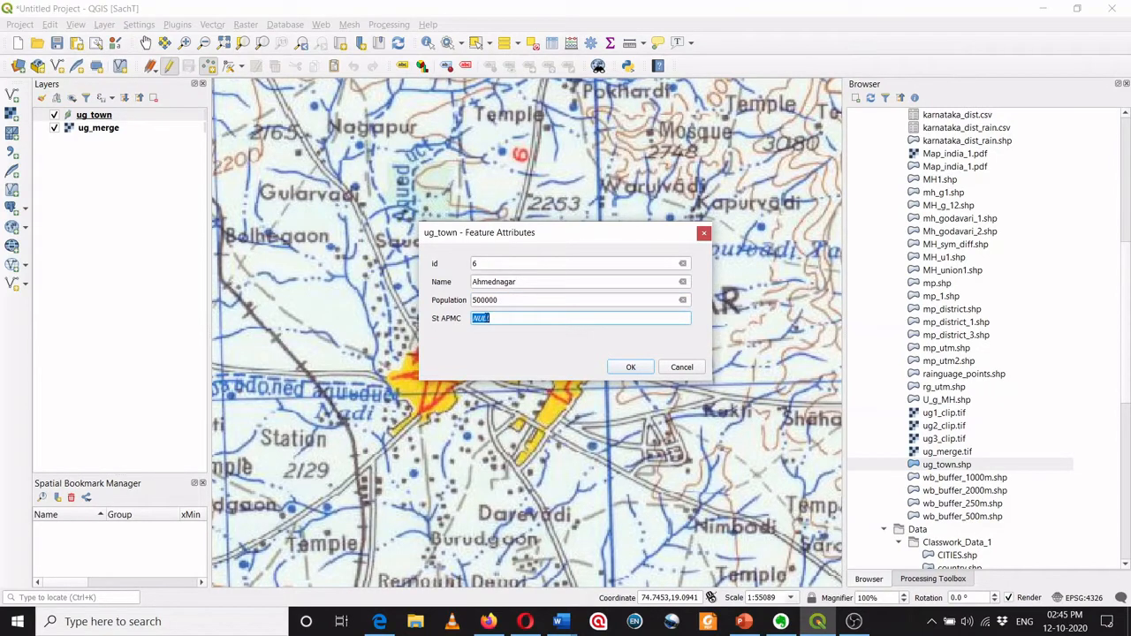
{"action": "type", "text": "Yes"}
{"action": "key", "text": "Return"}
Add a ug_town point on Paithan's yellow town area with id 7 and Name Paithan, and accept the feature
{"action": "scroll", "coordinate": [548, 343], "scroll_direction": "down", "scroll_amount": 3}
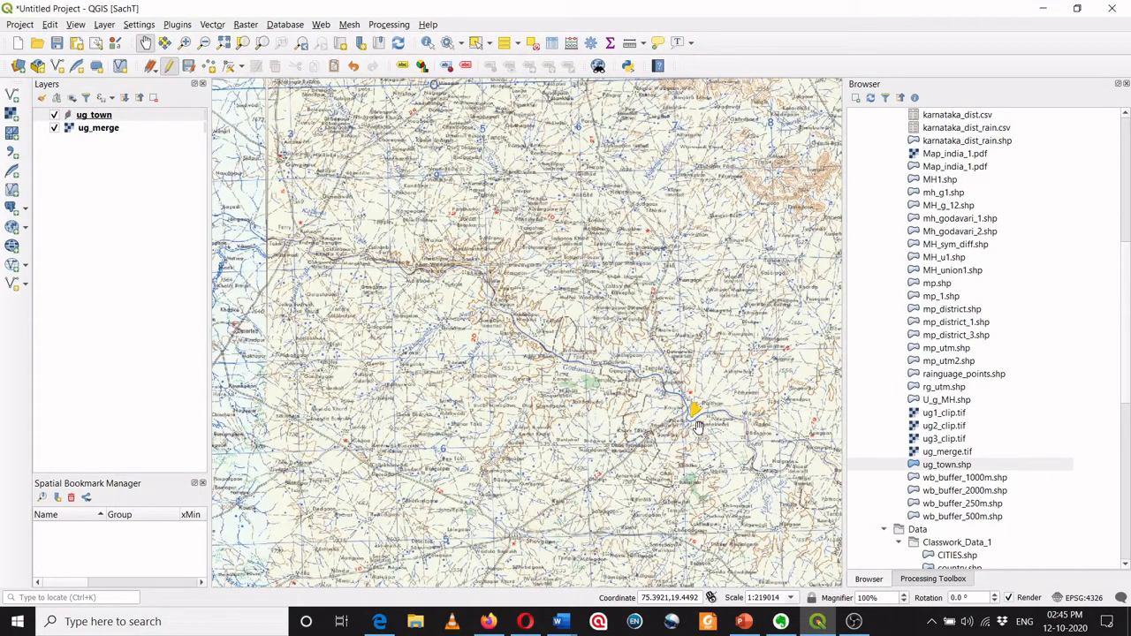
{"action": "scroll", "coordinate": [697, 428], "scroll_direction": "up", "scroll_amount": 1}
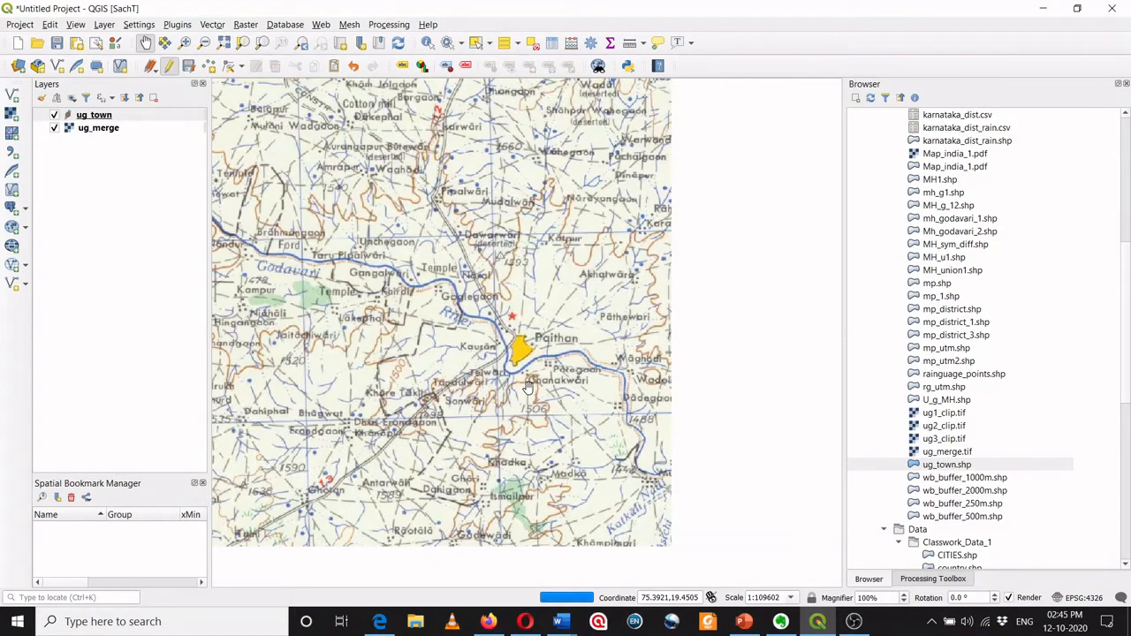
{"action": "scroll", "coordinate": [527, 387], "scroll_direction": "up", "scroll_amount": 1}
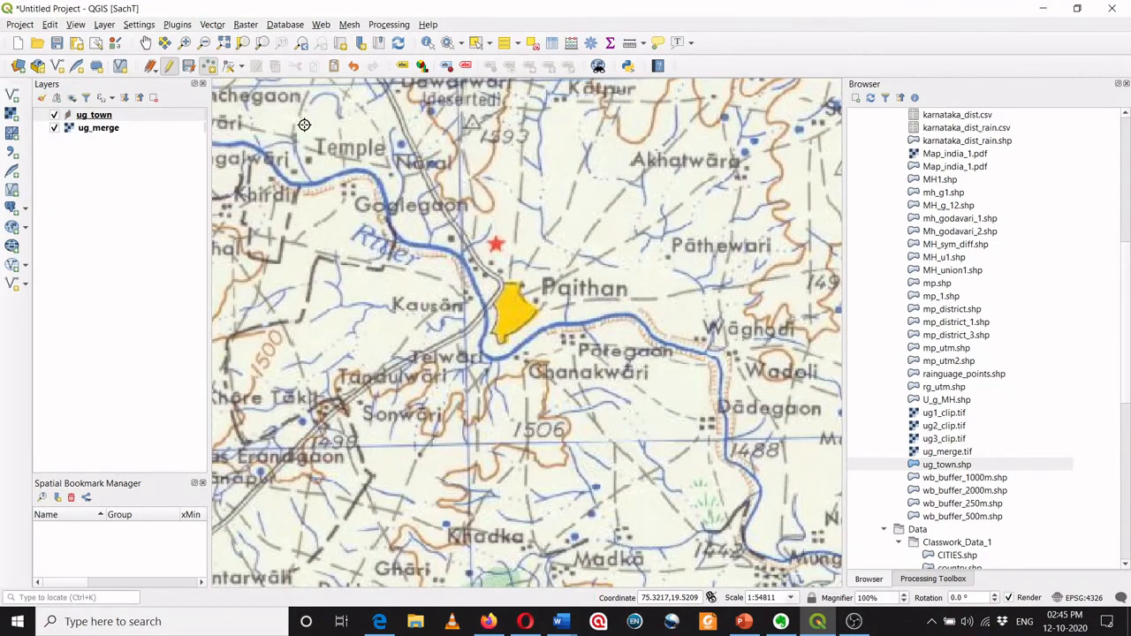
{"action": "right_click", "coordinate": [500, 309]}
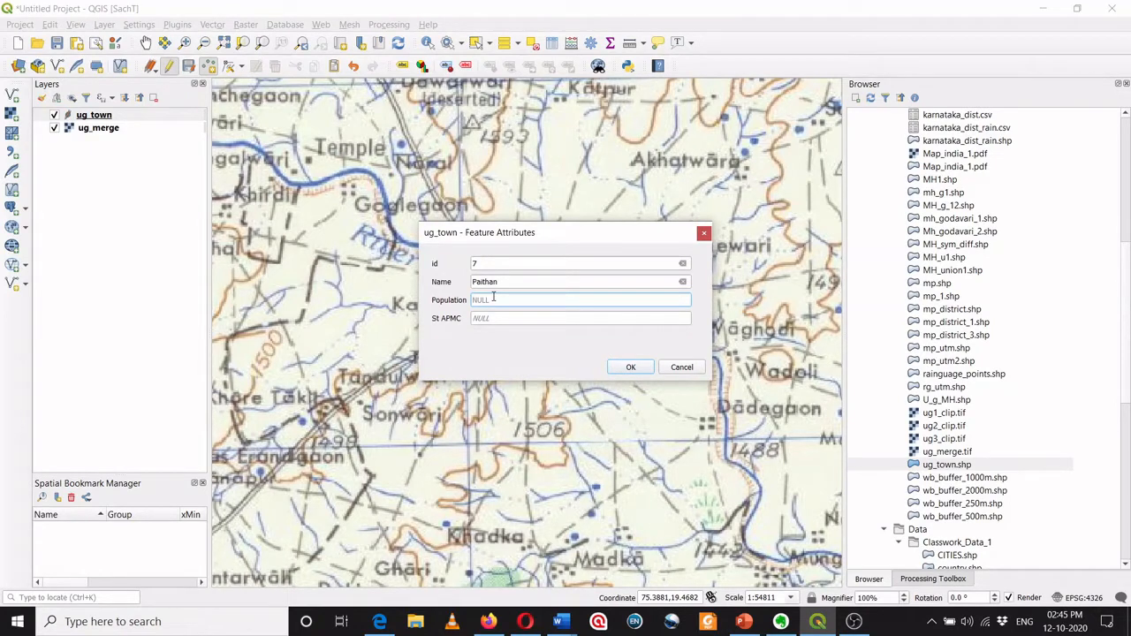
{"action": "key", "text": "Return"}
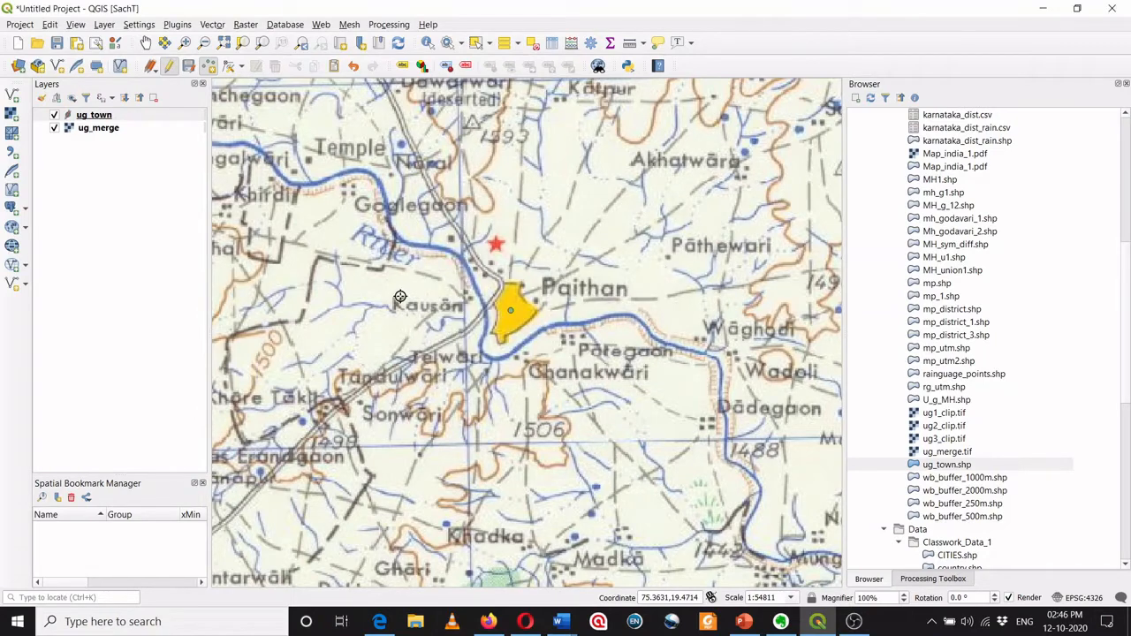
Show the Vertex Tool variants available for editing the placed town points
{"action": "scroll", "coordinate": [400, 297], "scroll_direction": "down", "scroll_amount": 1}
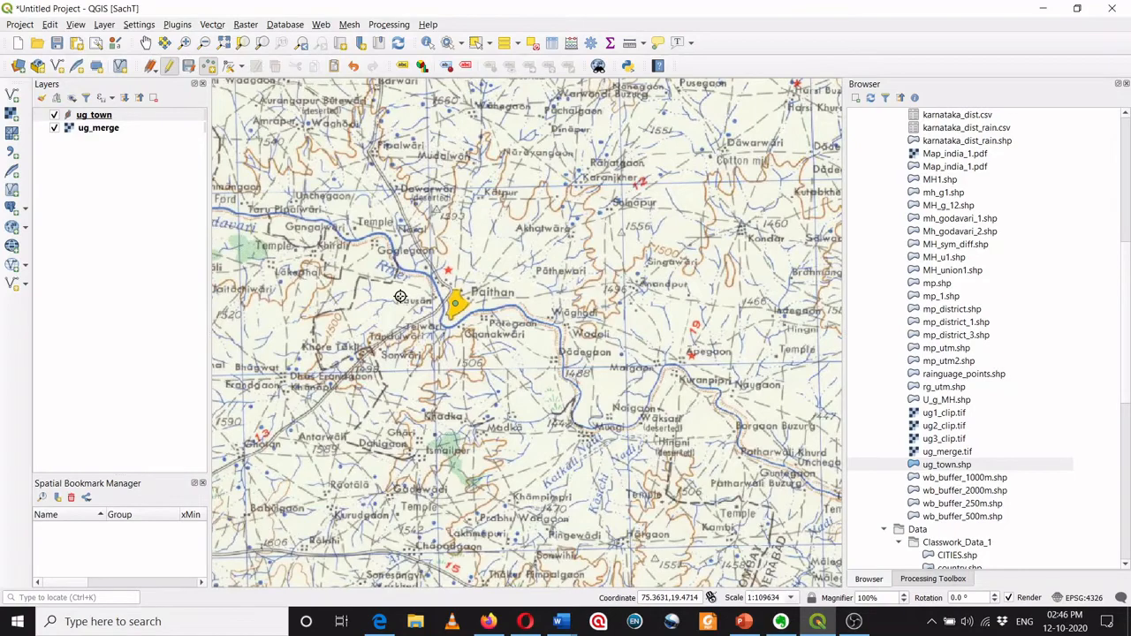
{"action": "scroll", "coordinate": [400, 296], "scroll_direction": "down", "scroll_amount": 1}
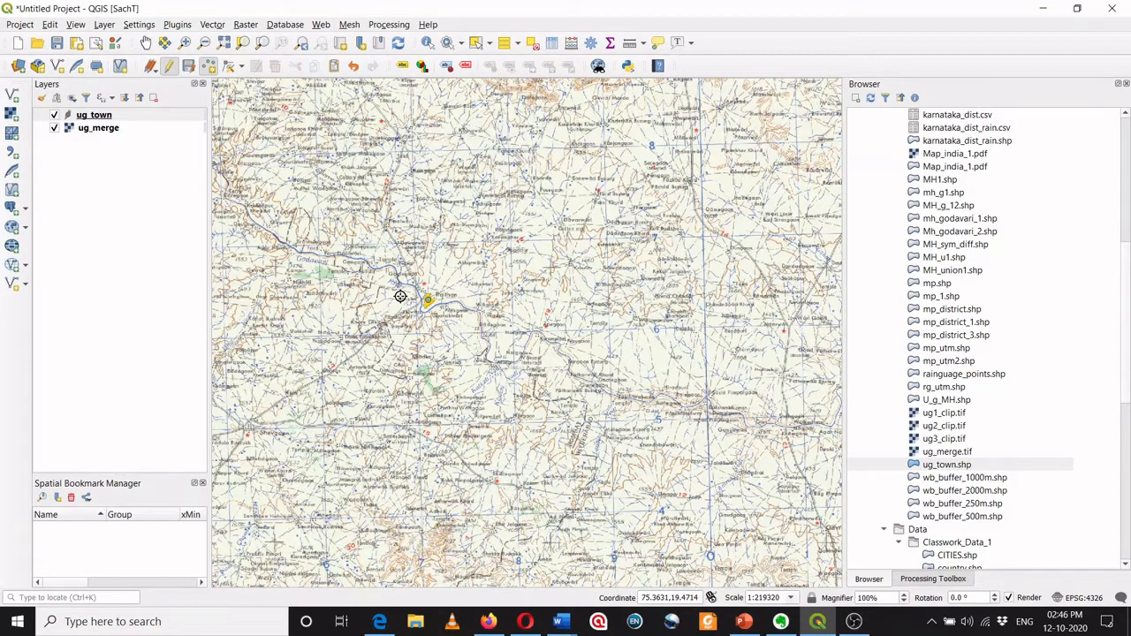
{"action": "scroll", "coordinate": [401, 296], "scroll_direction": "up", "scroll_amount": 2}
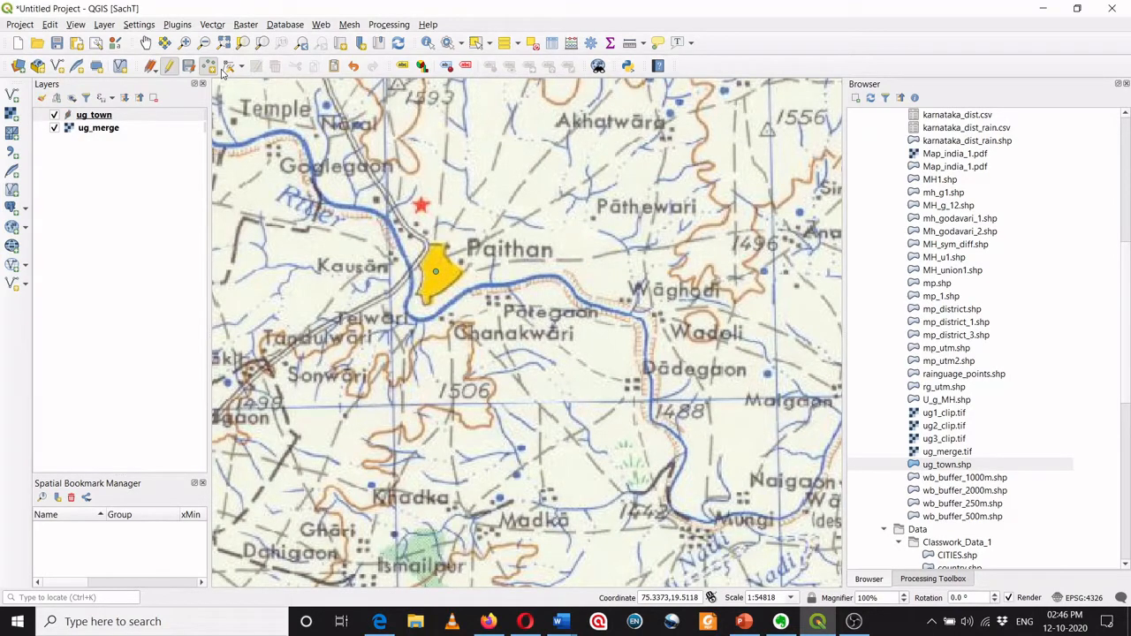
{"action": "left_click", "coordinate": [238, 67]}
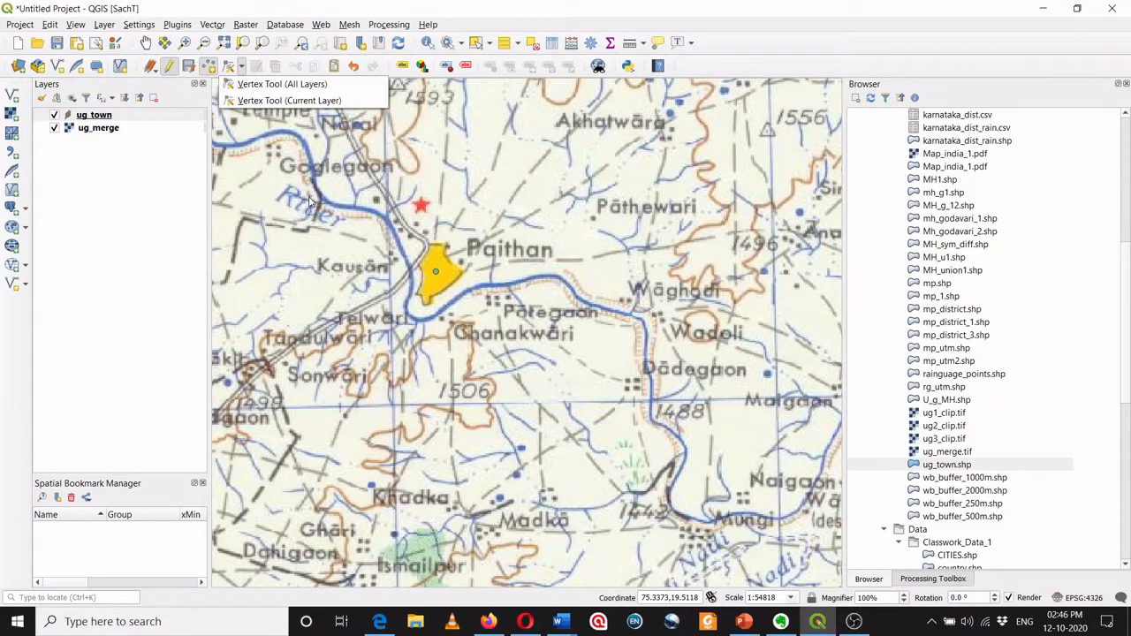
{"action": "left_click", "coordinate": [692, 157]}
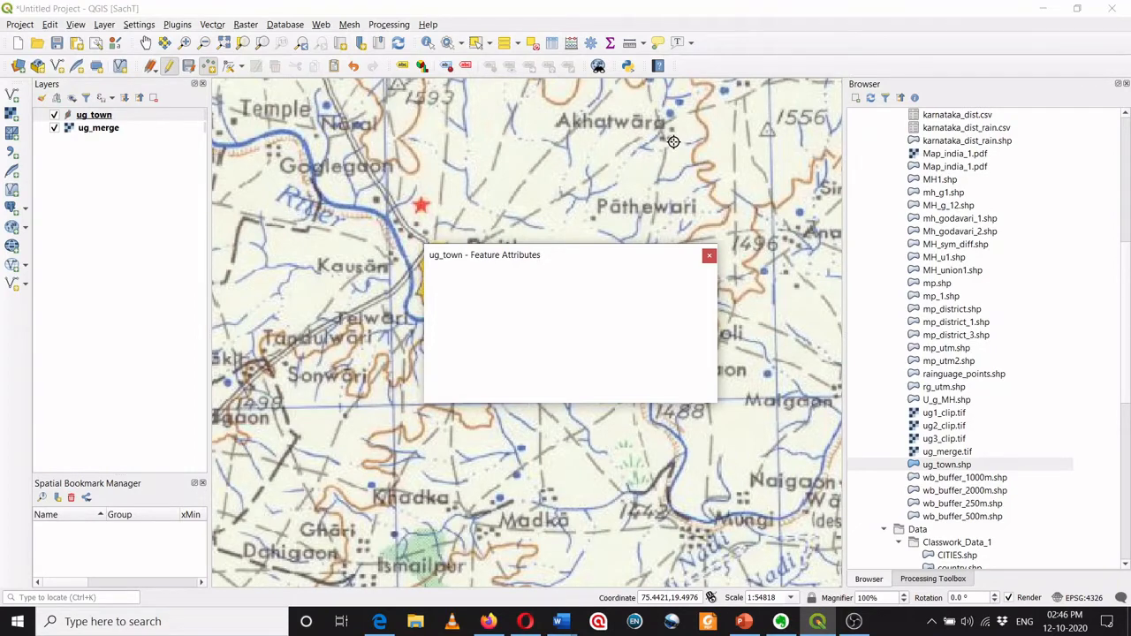
{"action": "scroll", "coordinate": [375, 263], "scroll_direction": "down", "scroll_amount": 1}
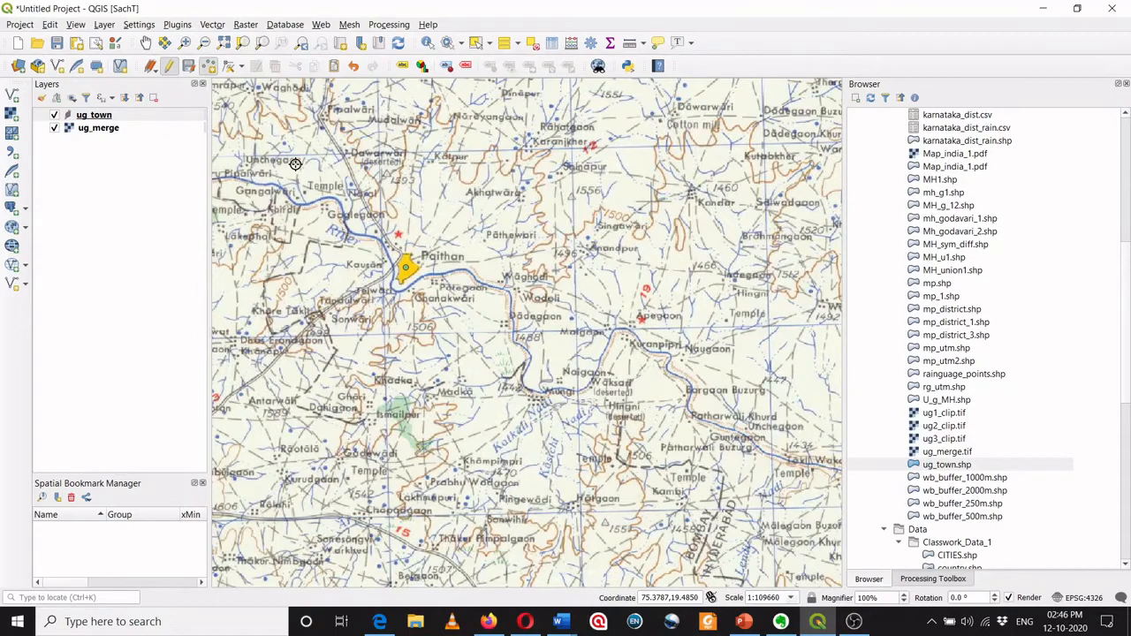
{"action": "scroll", "coordinate": [528, 291], "scroll_direction": "down", "scroll_amount": 2}
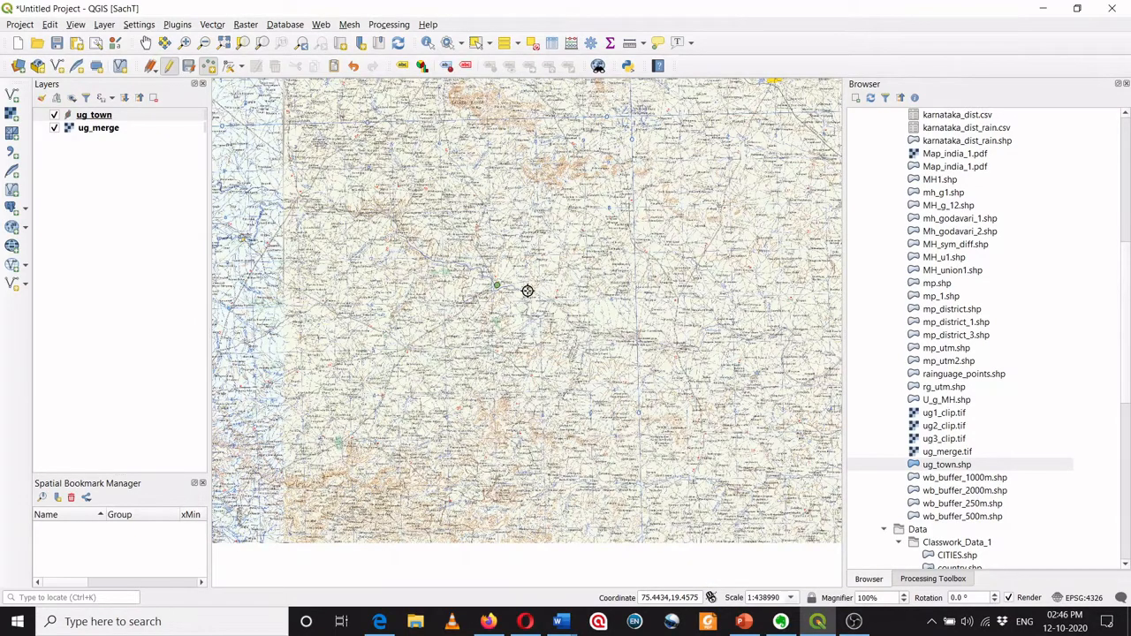
{"action": "scroll", "coordinate": [528, 290], "scroll_direction": "down", "scroll_amount": 1}
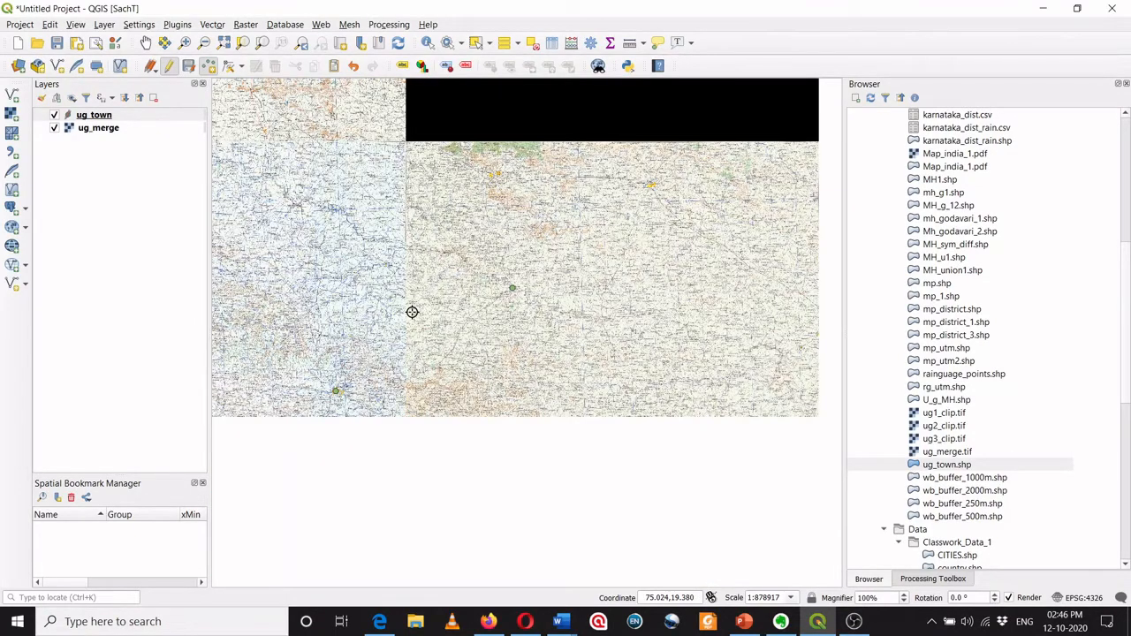